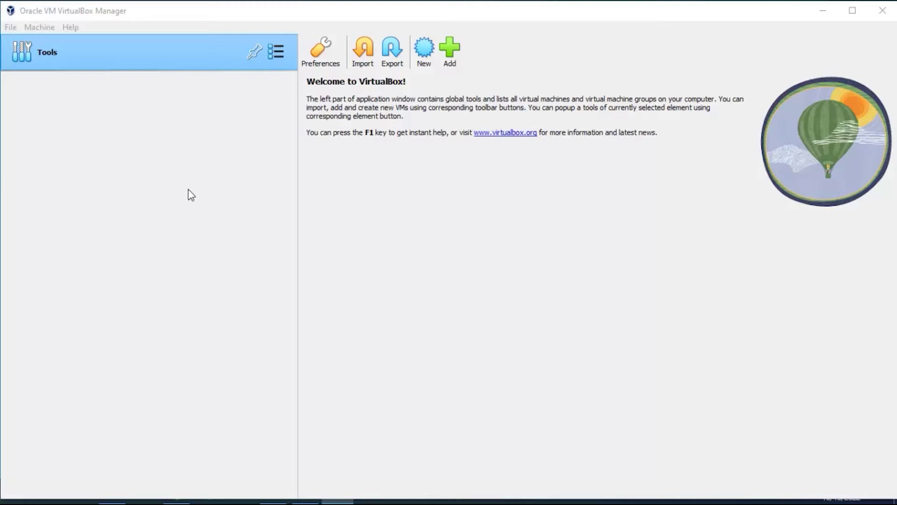
Start a new virtual machine named olx-8 so it is detected as Oracle Linux (64-bit).
left_click(434, 42)
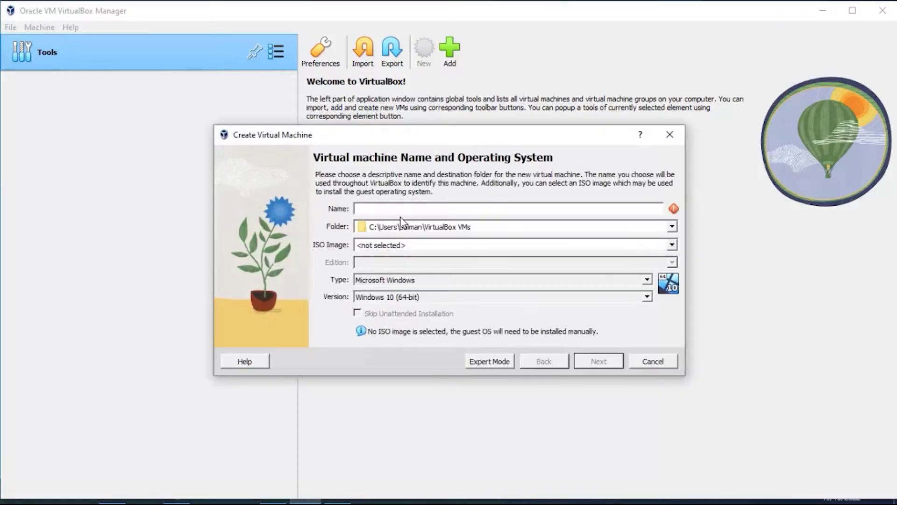
type("olx")
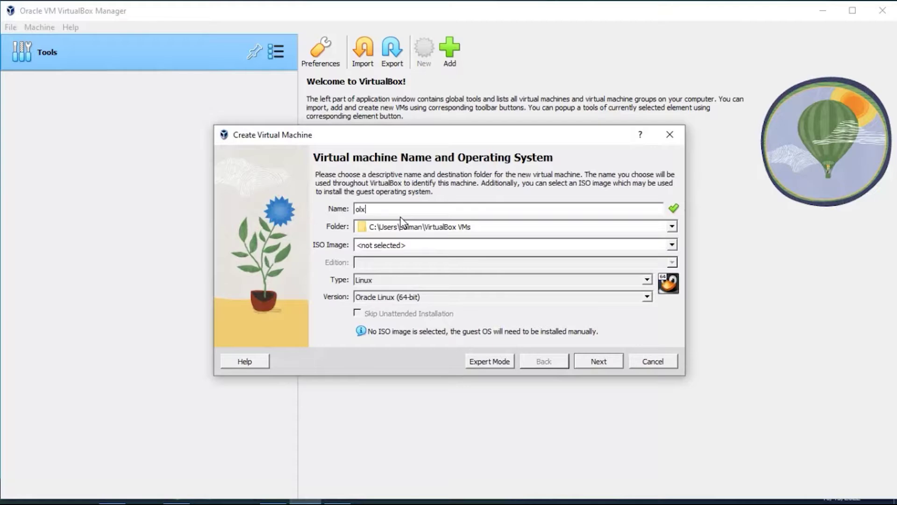
type("-8")
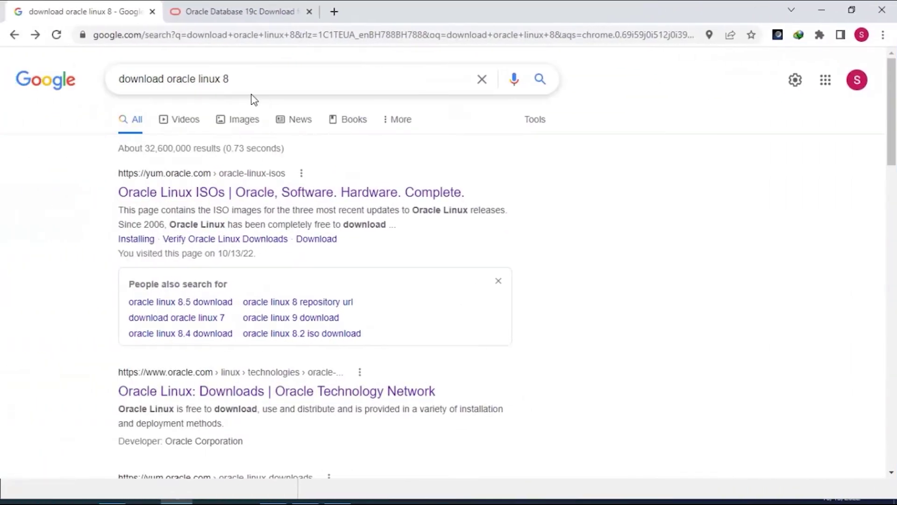
Open the Oracle Linux ISOs result on yum.oracle.com and scroll to its ISO download table.
left_click(201, 191)
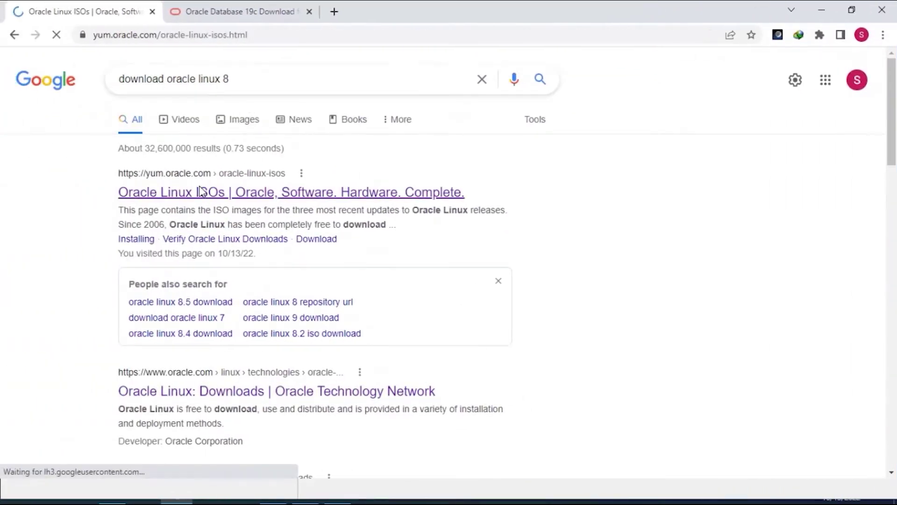
scroll(244, 176, "down", 6)
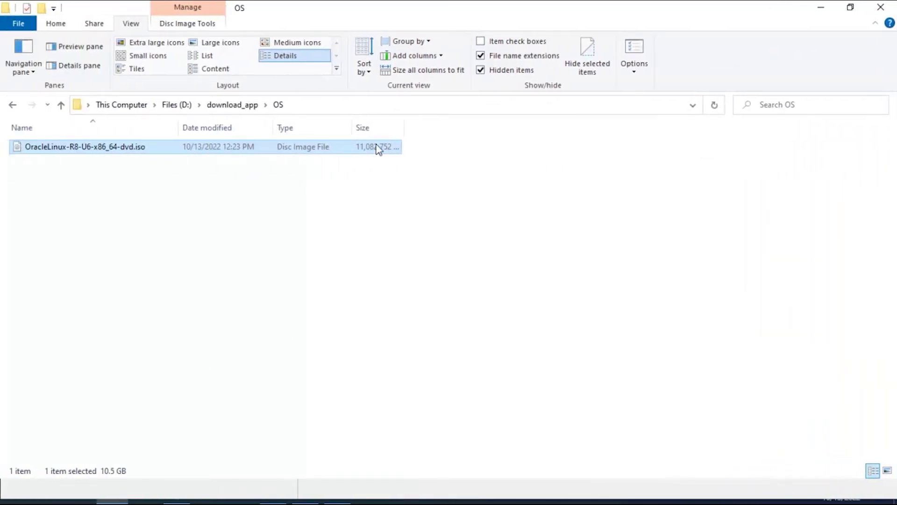
Select the D:\download_app\OS folder path holding the ISO, then minimise File Explorer.
left_click(356, 104)
left_click(832, 10)
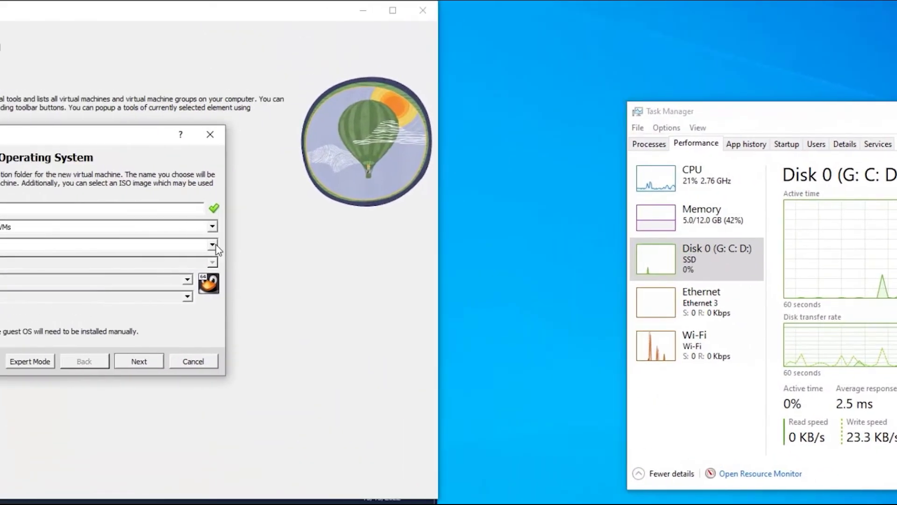
Choose OracleLinux-R8-U6-x86_64-dvd.iso as the VM's ISO image and continue to unattended setup.
left_click(213, 245)
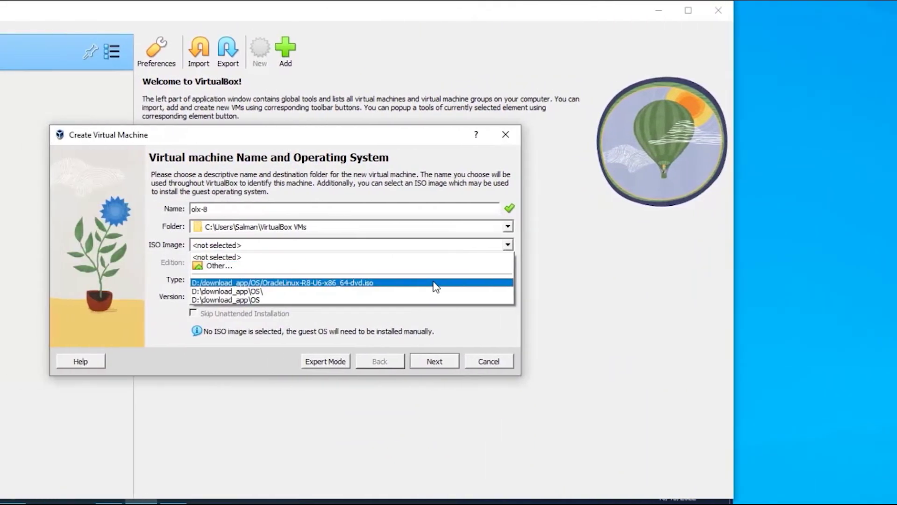
left_click(434, 283)
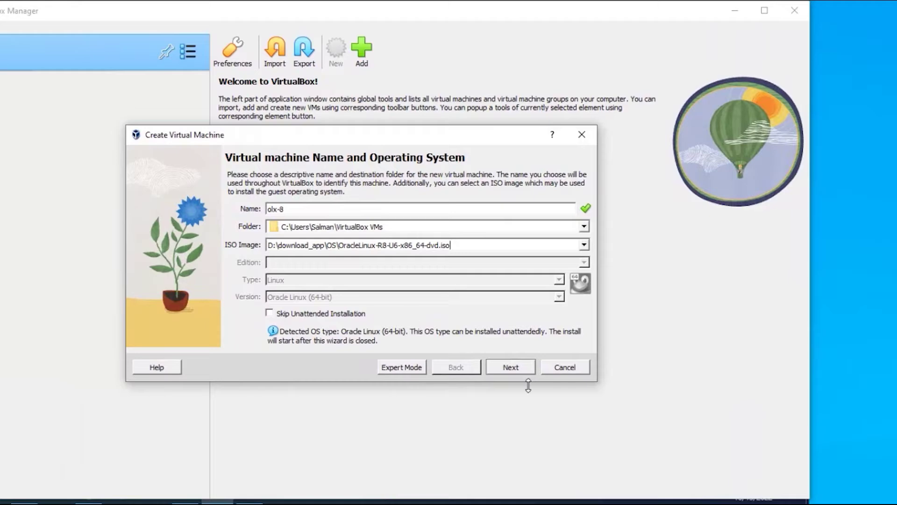
left_click(523, 370)
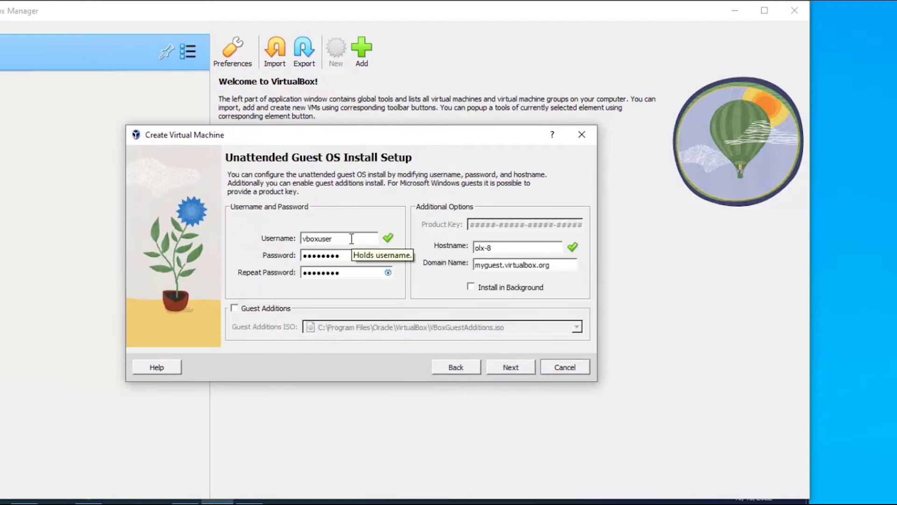
Replace the unattended install user's password and its confirmation with a new password.
double_click(349, 256)
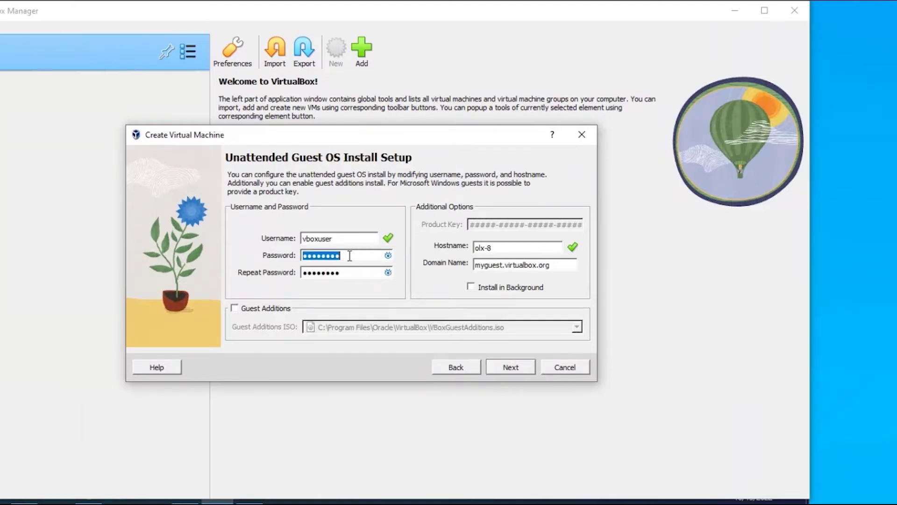
type("123456")
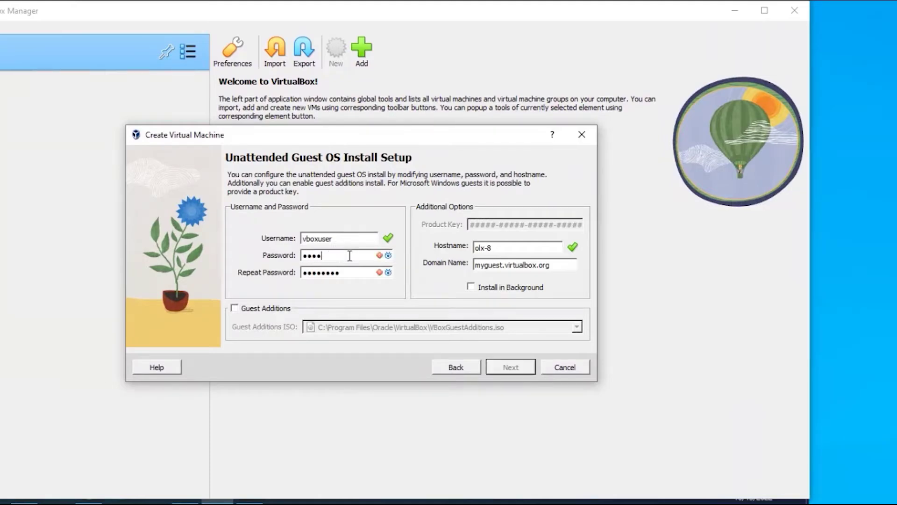
key("Tab")
type("123456")
double_click(348, 256)
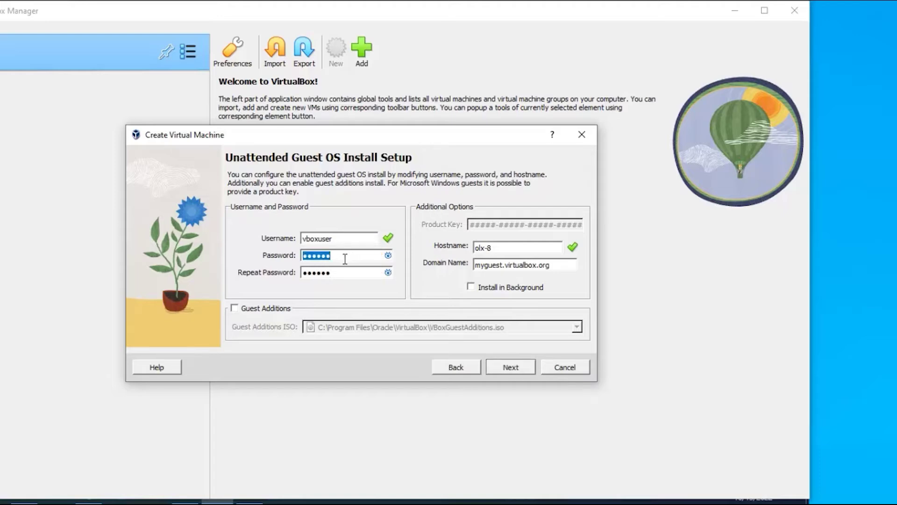
type("123")
key("Tab")
type("123")
Set base memory to 3096 MB and processors to 4, then continue to the hard disk step.
left_click(510, 368)
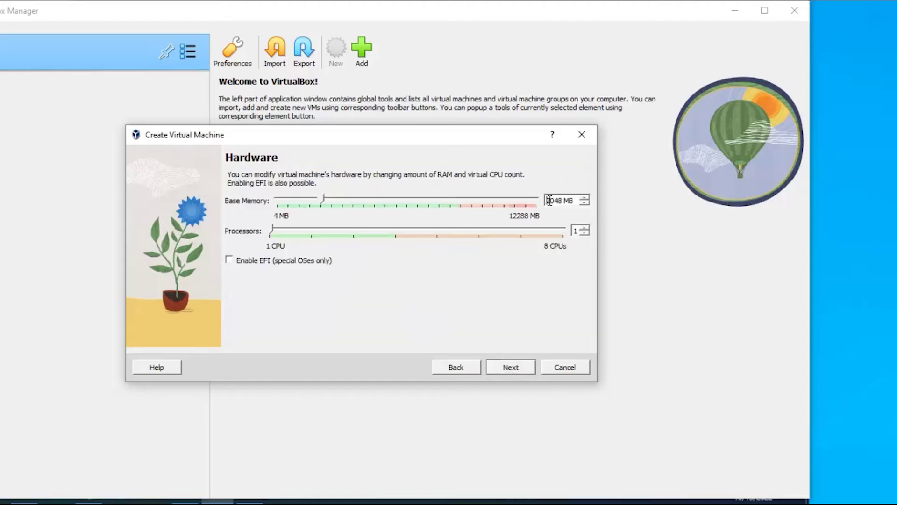
left_click_drag(549, 201, 546, 204)
type("3")
left_click_drag(558, 198, 566, 199)
left_click_drag(554, 201, 563, 201)
type("96")
left_click_drag(272, 232, 400, 236)
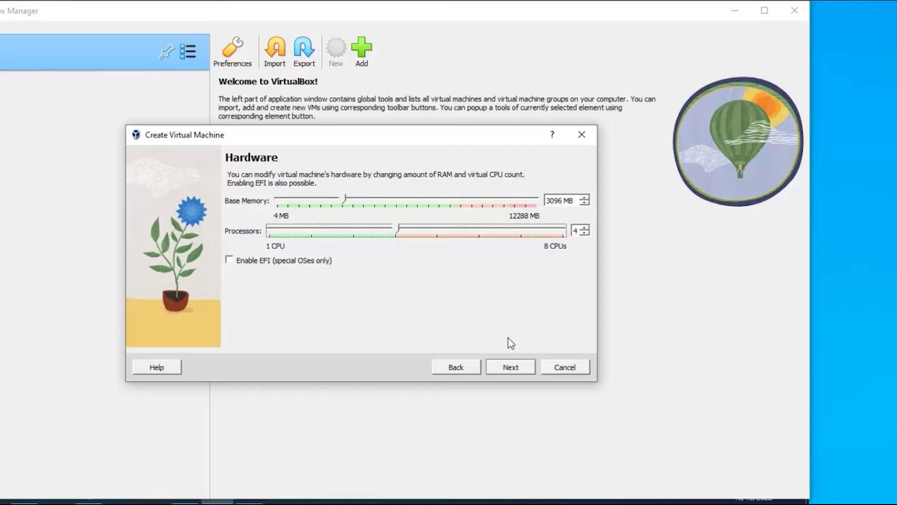
left_click(521, 366)
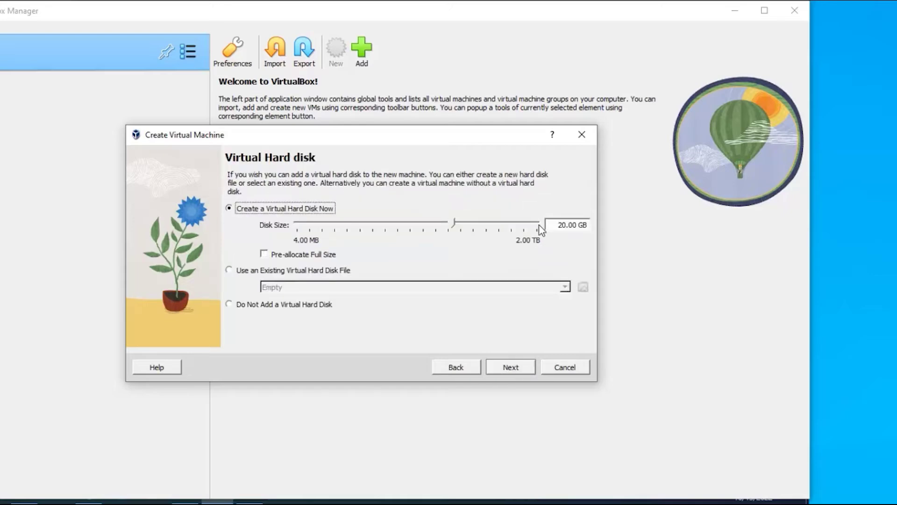
Change the disk size from 20.00 GB to 50.00 GB and continue to the Summary page.
left_click_drag(555, 224, 562, 224)
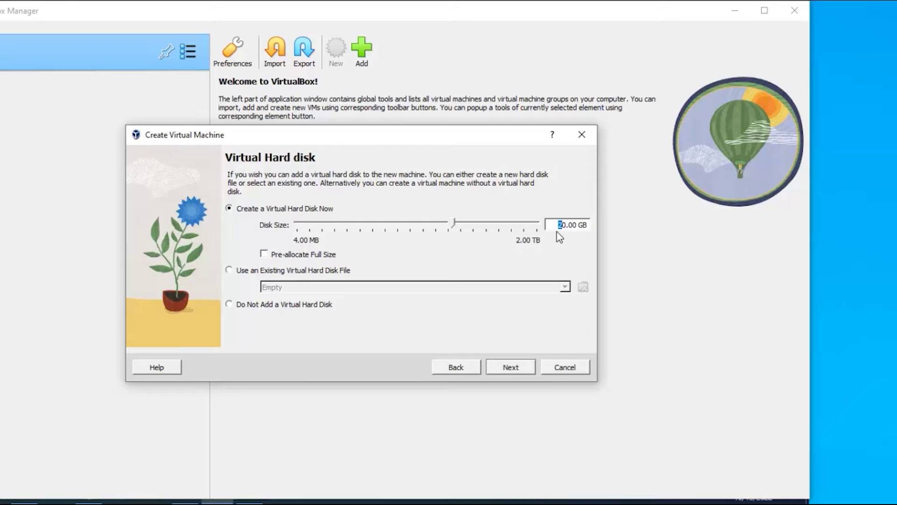
type("5")
left_click(509, 369)
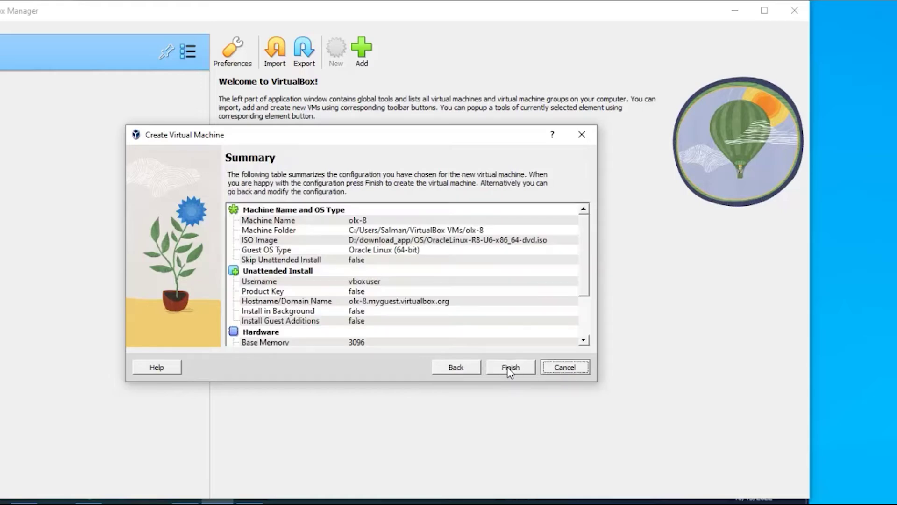
Finish the wizard to create and boot the olx-8 VM.
left_click(509, 368)
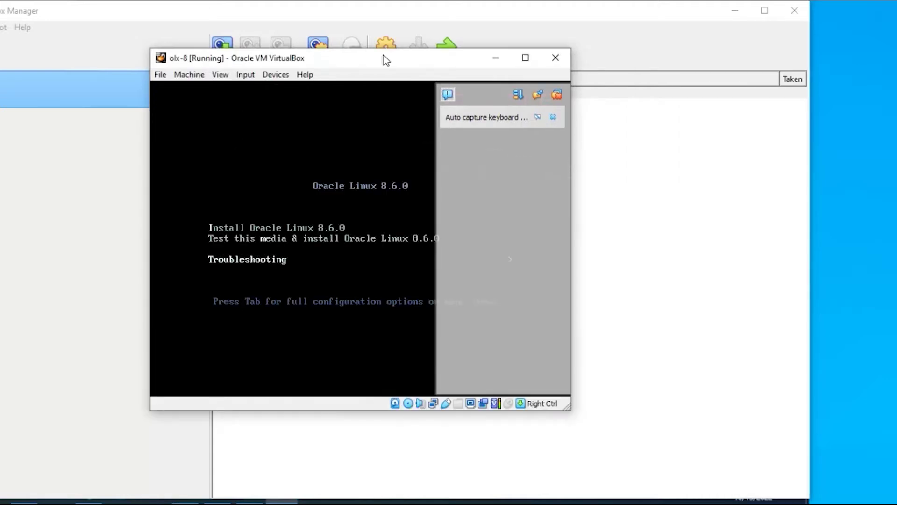
Dismiss the notification, maximise the olx-8 window and highlight Install Oracle Linux 8.6.0.
left_click(553, 117)
left_click(525, 57)
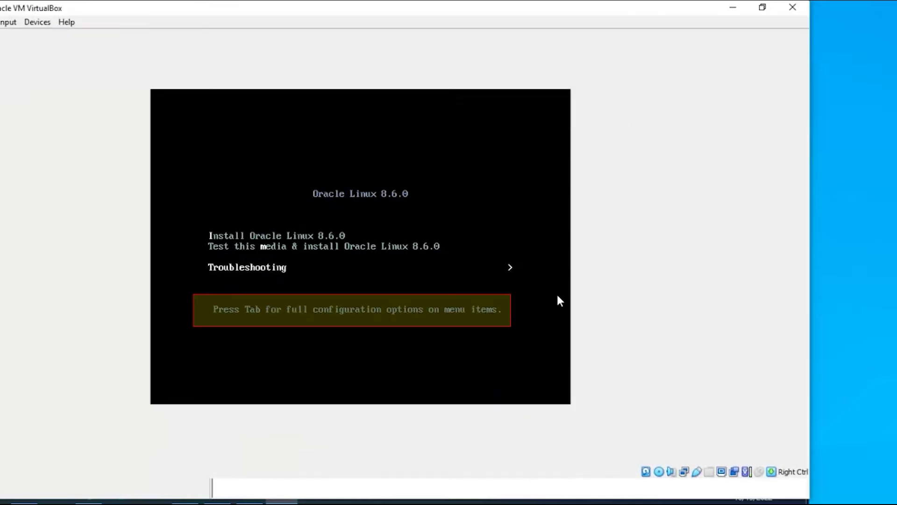
key("Up")
key("Up")
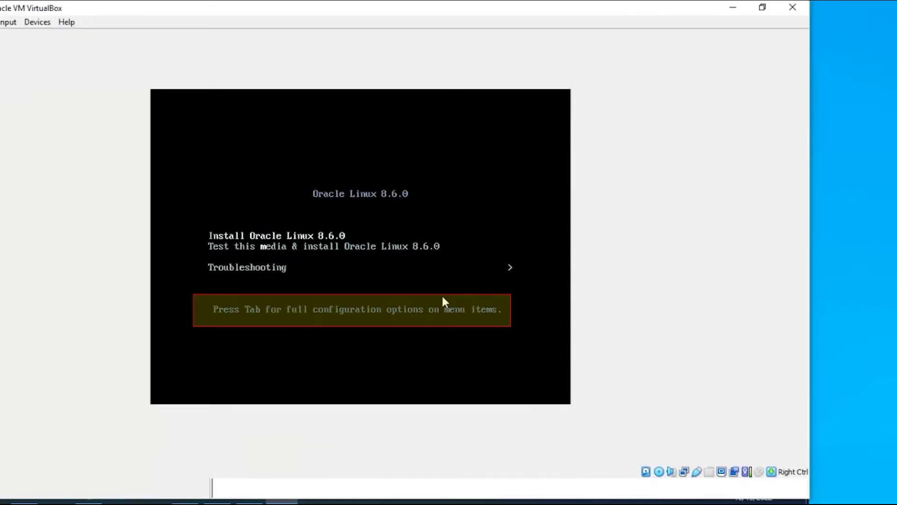
key("Down")
key("Up")
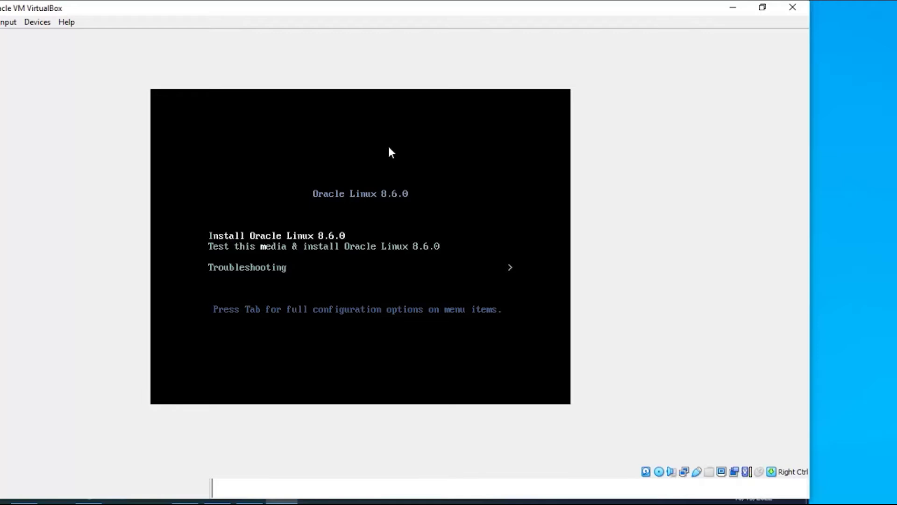
Edit the Install entry's boot line to delete ks=cdrom:/ks.cfg and boot the installer.
key("Down")
key("Up")
key("Tab")
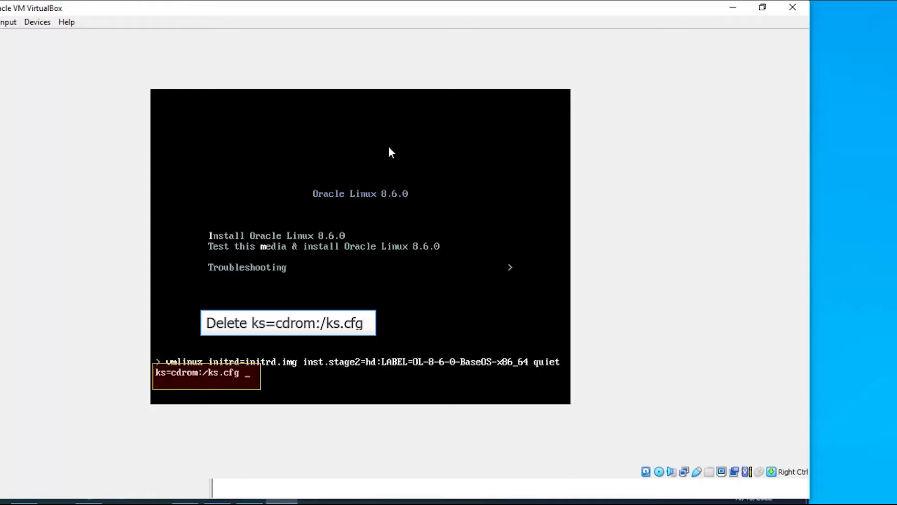
key("BackSpace")
key("BackSpace")
key("BackSpace")
key("BackSpace")
key("BackSpace")
key("BackSpace")
key("BackSpace")
key("BackSpace")
key("BackSpace")
key("BackSpace")
key("BackSpace")
key("BackSpace")
key("BackSpace")
key("BackSpace")
key("BackSpace")
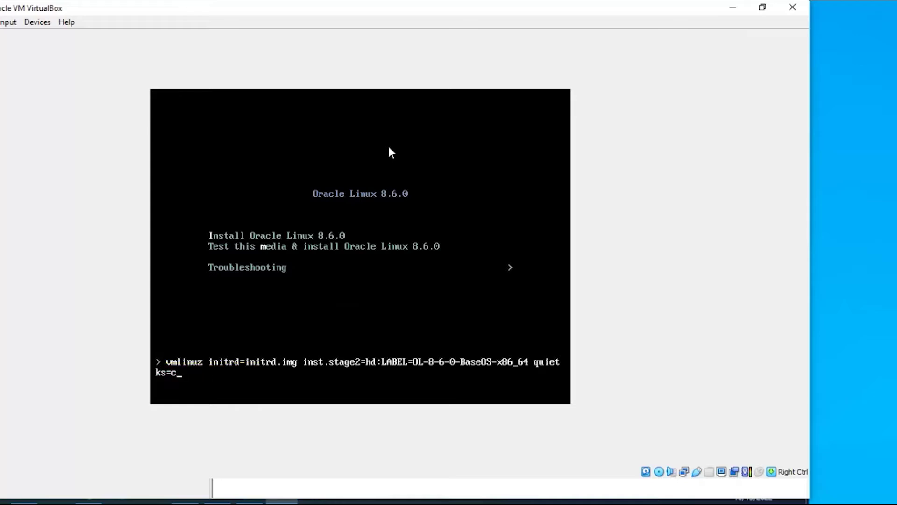
key("BackSpace")
key("BackSpace")
key("Return")
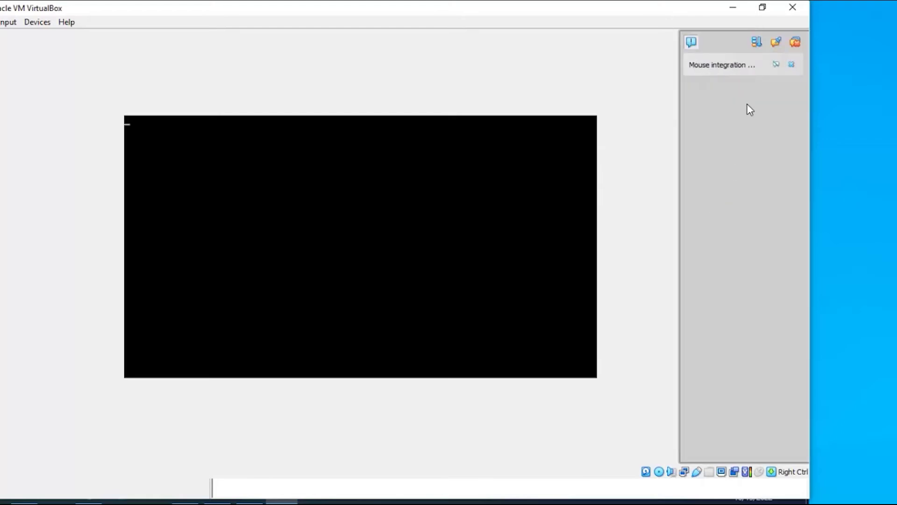
Dismiss the mouse integration notice while the installer loads its language selection screen.
left_click(793, 64)
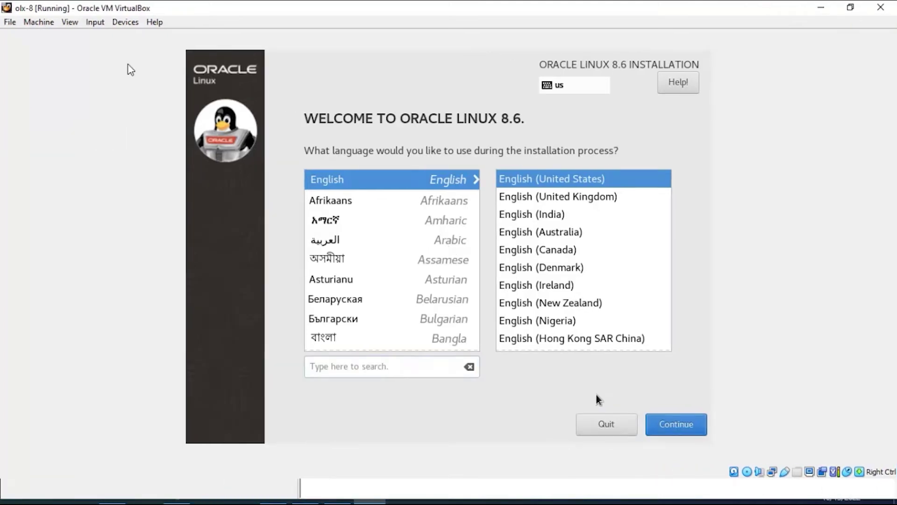
Continue in English and accept automatic partitioning under Installation Destination.
key("Return")
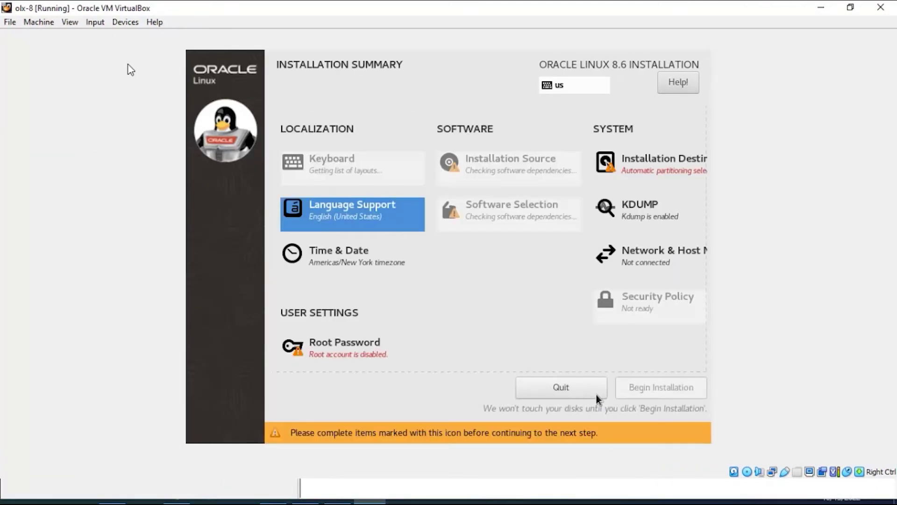
key("Down")
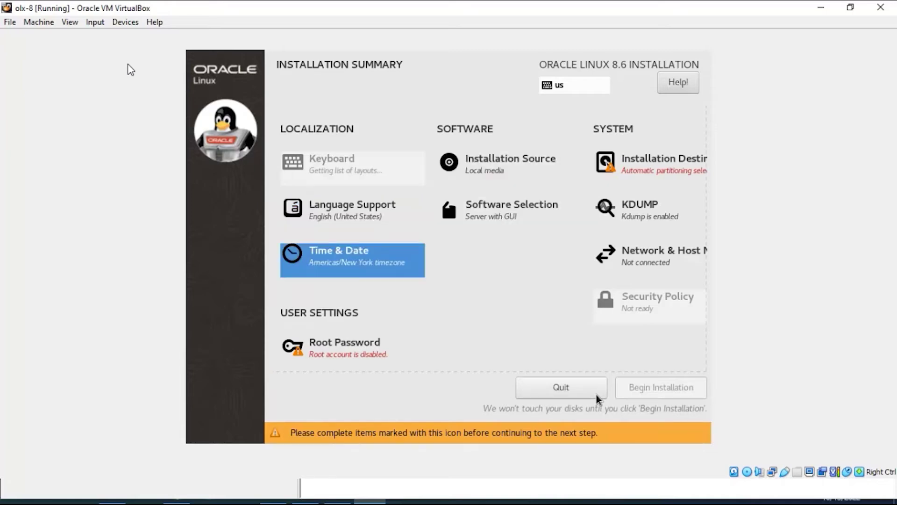
key("Down")
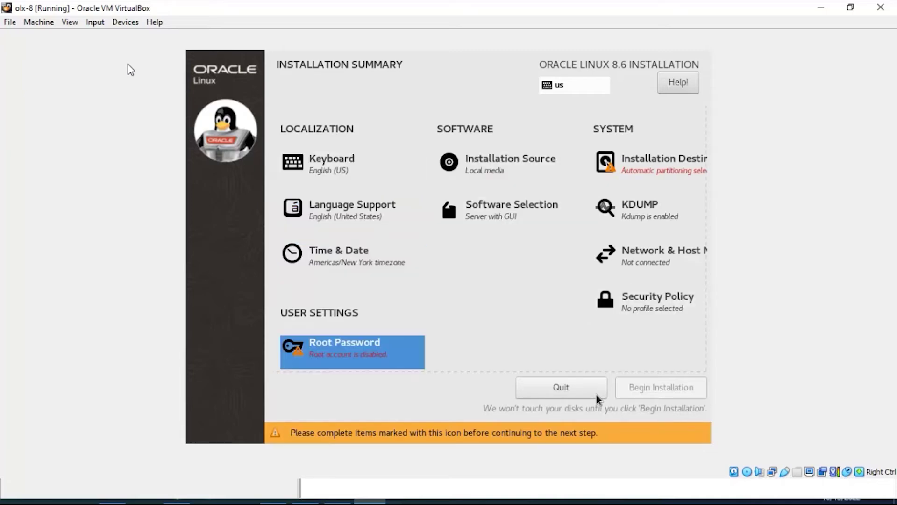
key("Tab")
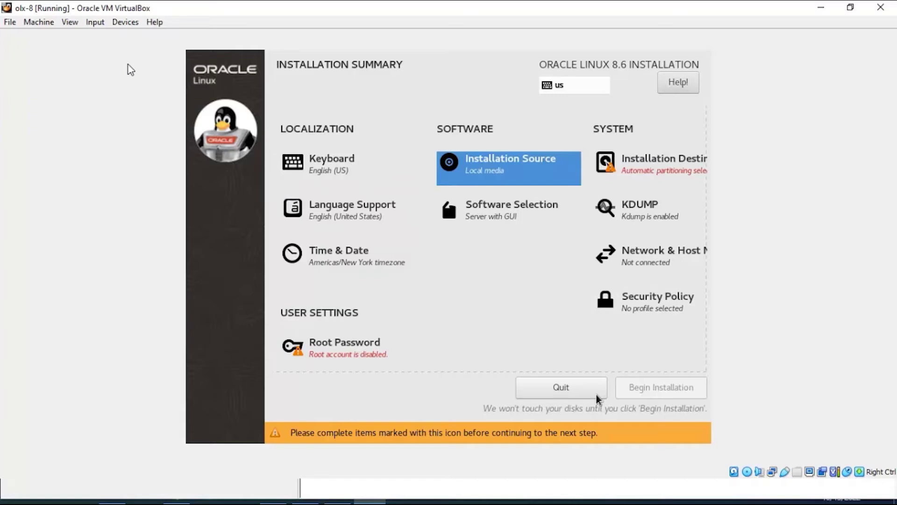
key("Tab")
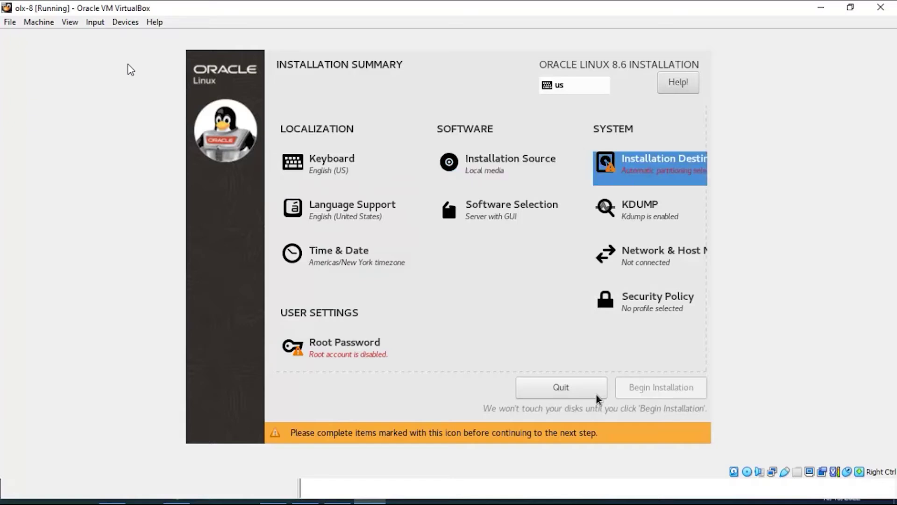
key("Return")
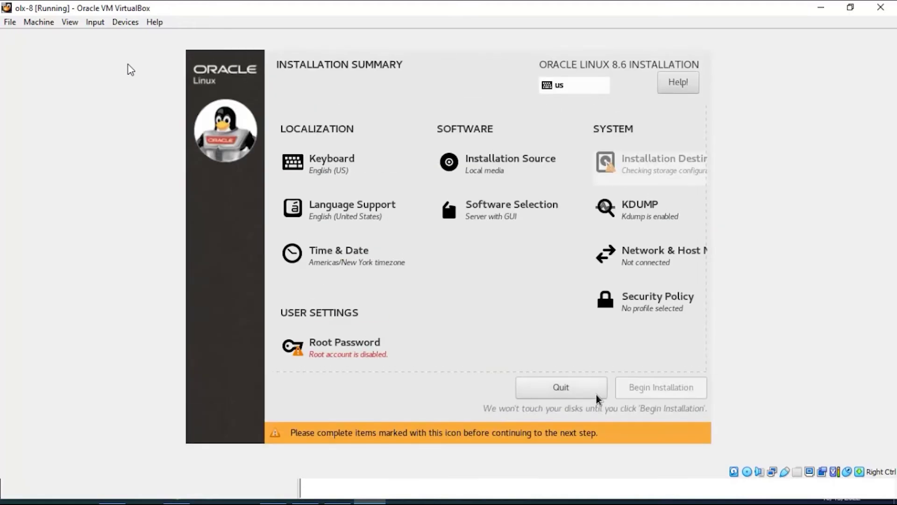
Review Network & Host Name and leave it unchanged.
key("Tab")
key("Tab")
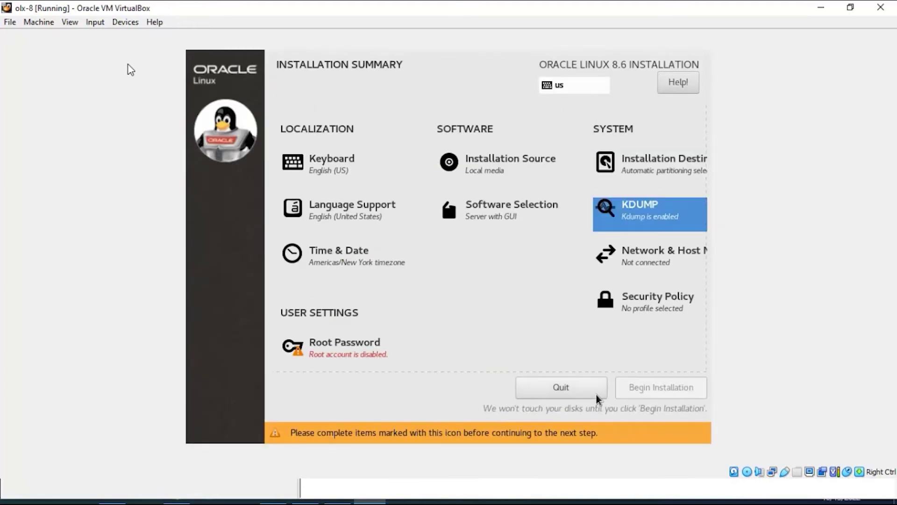
key("Tab")
key("Return")
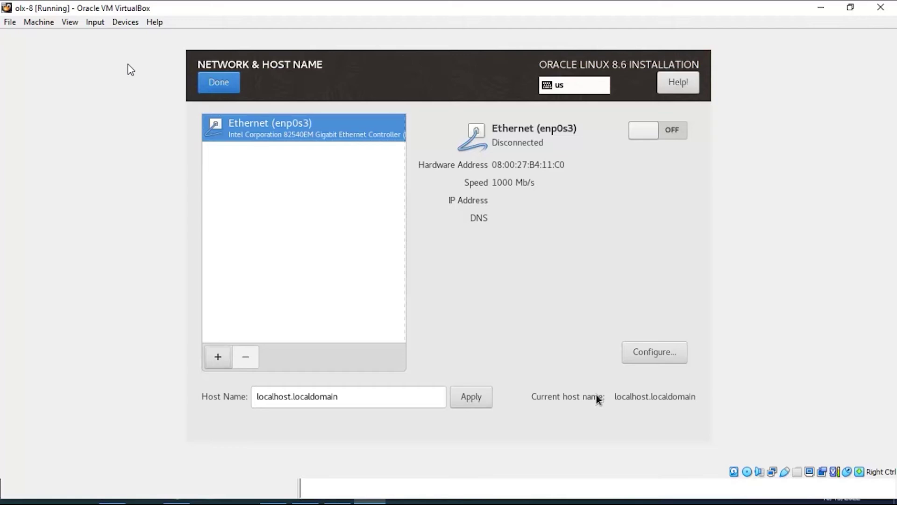
key("Tab")
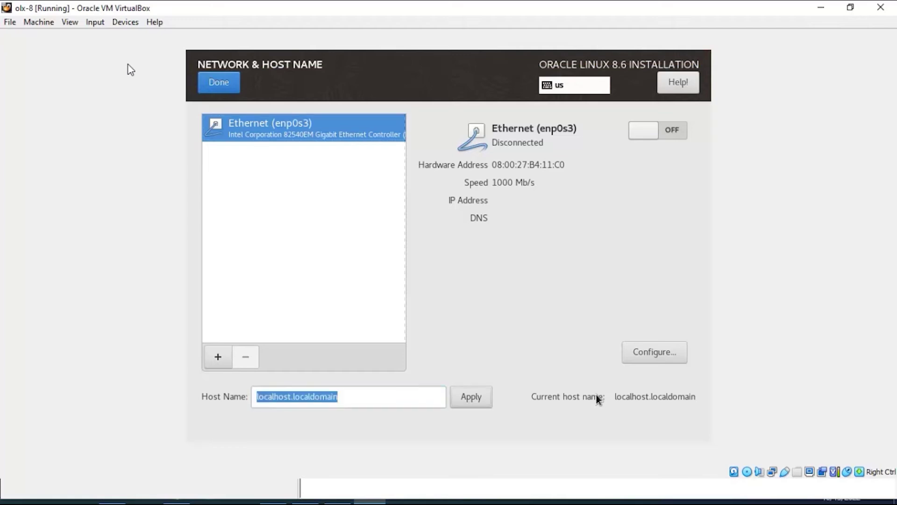
key("alt+d")
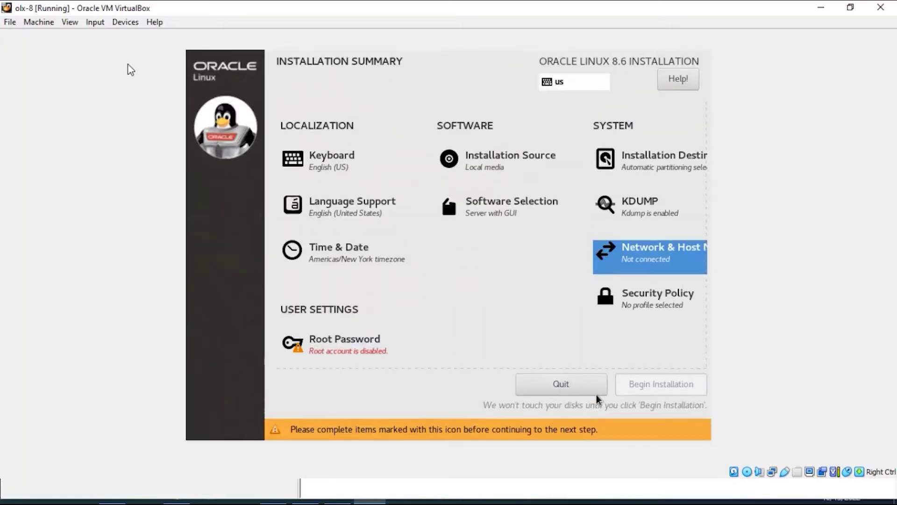
key("Tab")
key("Tab")
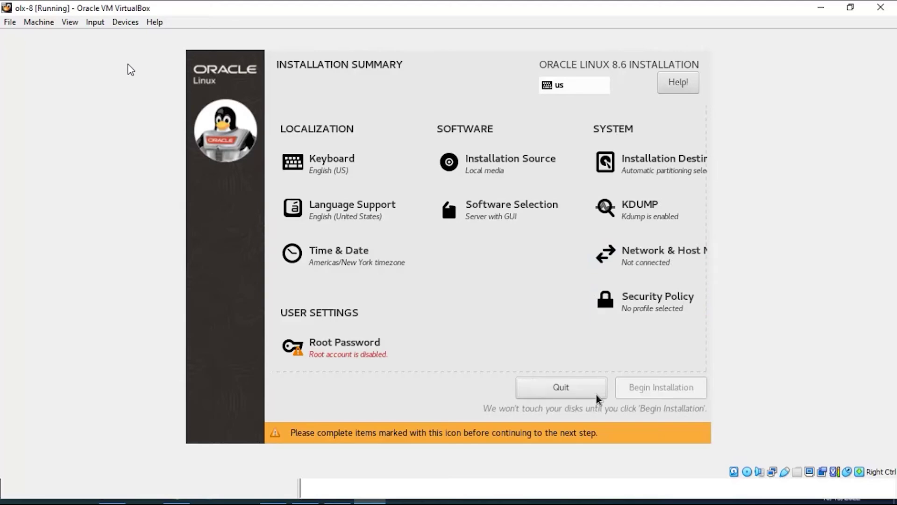
key("Tab")
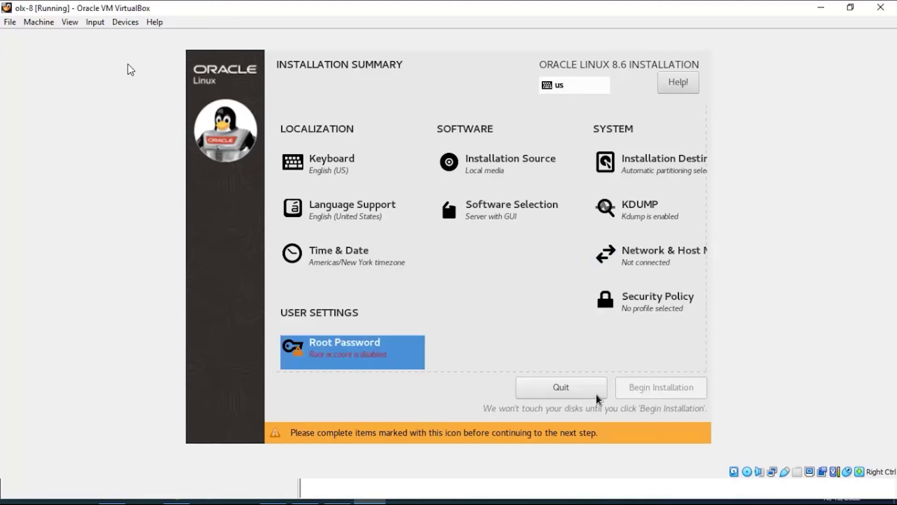
Enter and confirm the root password, accepting the weak-password warning.
key("Return")
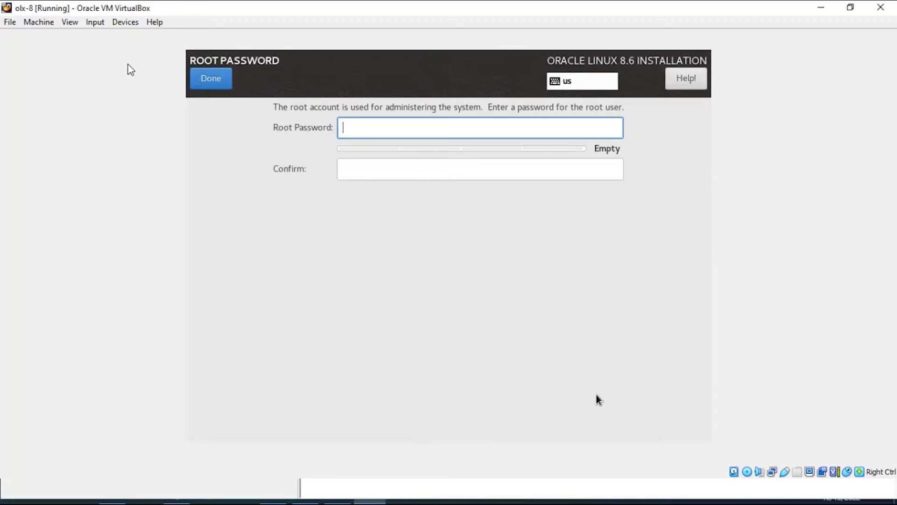
type("••••••••")
key("Tab")
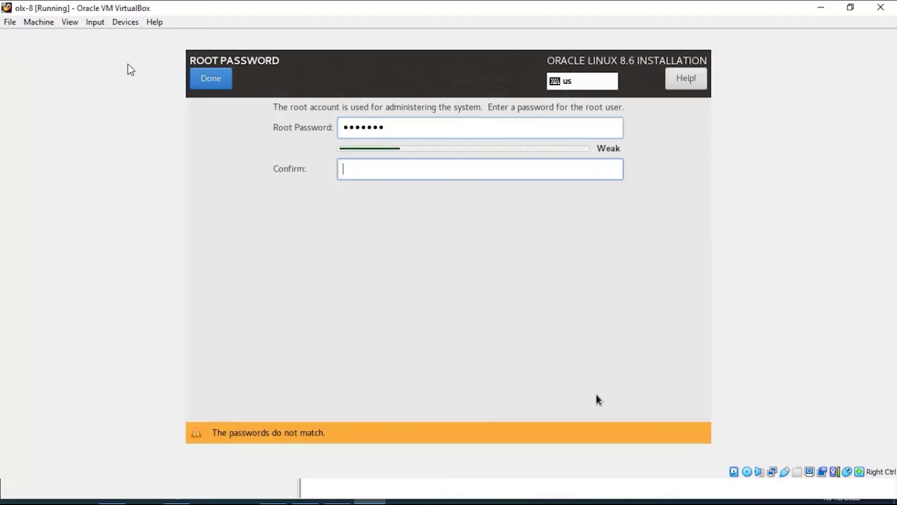
type("••••")
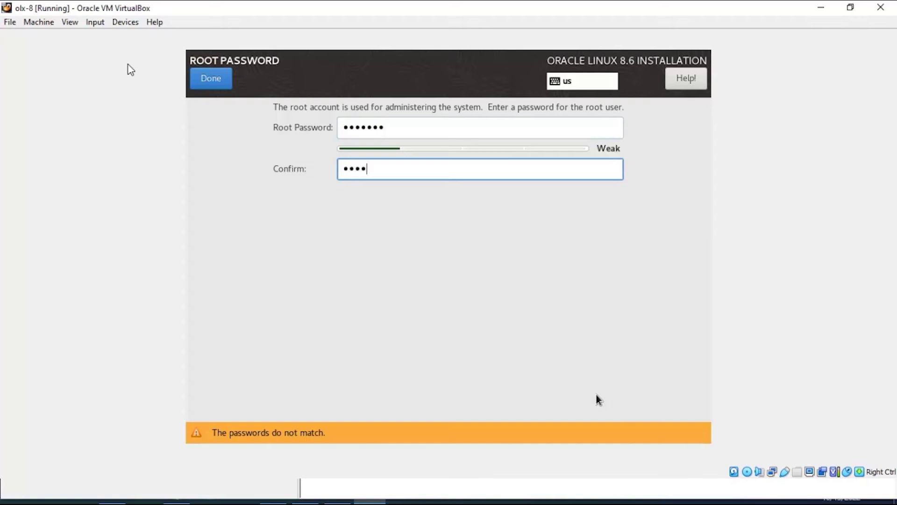
type("••••")
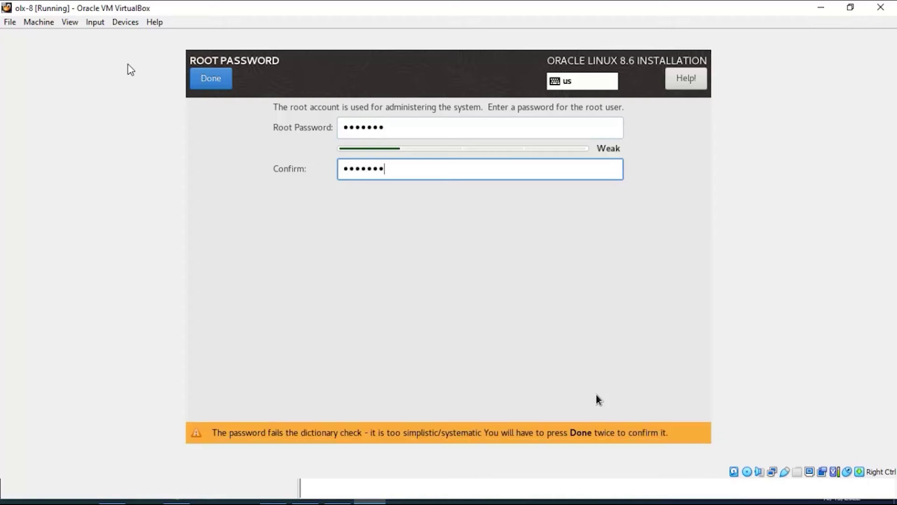
key("Return")
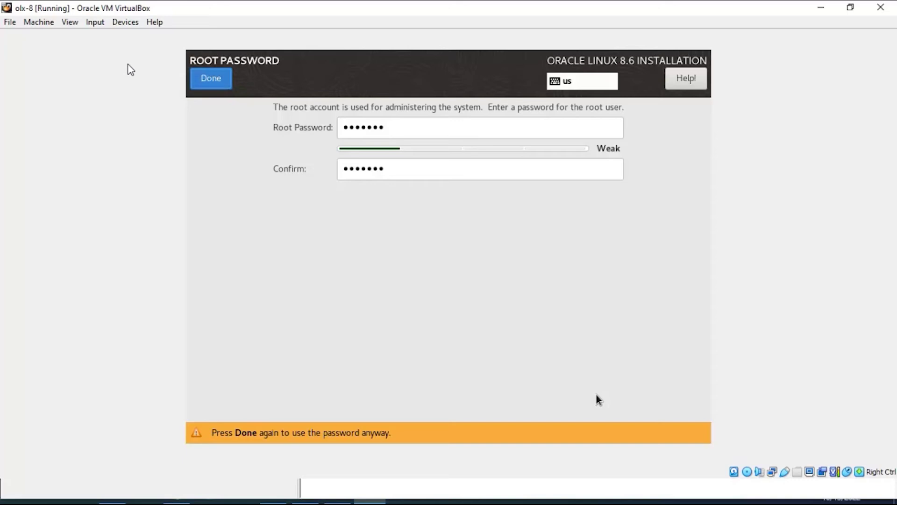
key("Return")
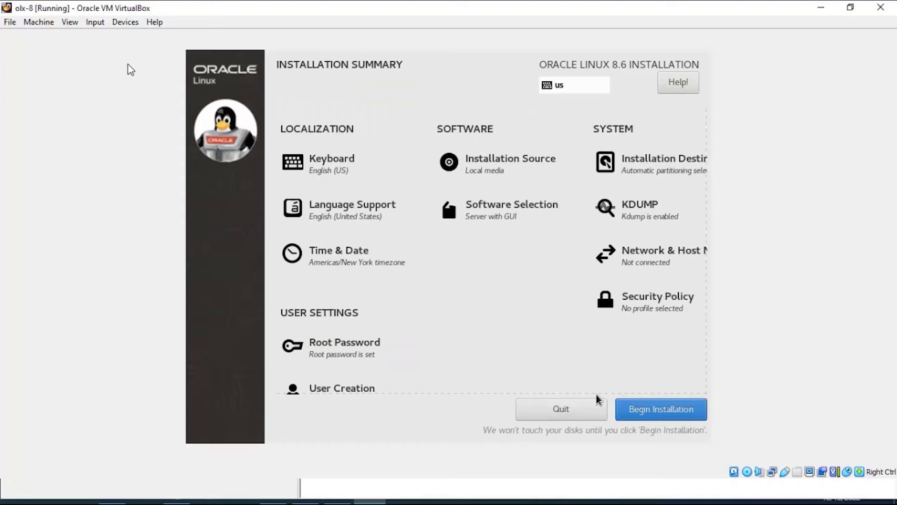
Uncheck Enable kdump in the KDUMP settings and return to the summary.
key("Up")
key("Up")
key("Up")
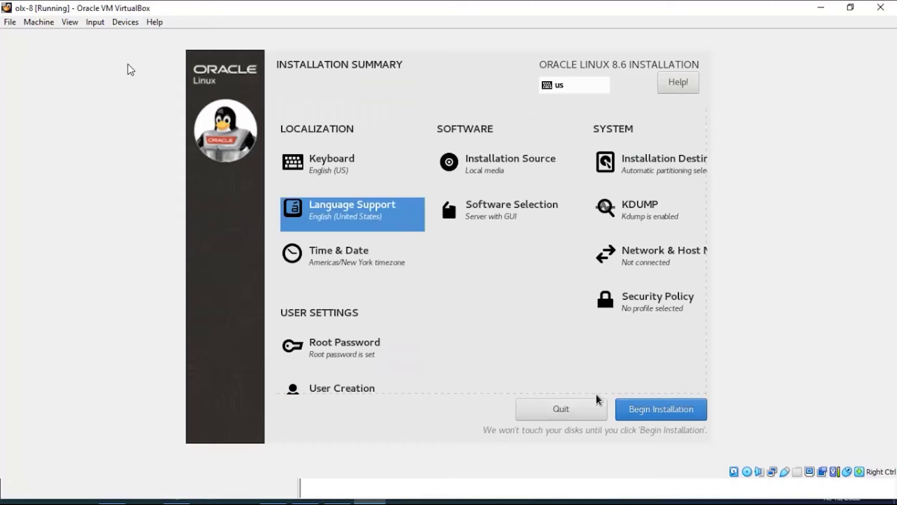
key("Right")
key("Right")
key("Return")
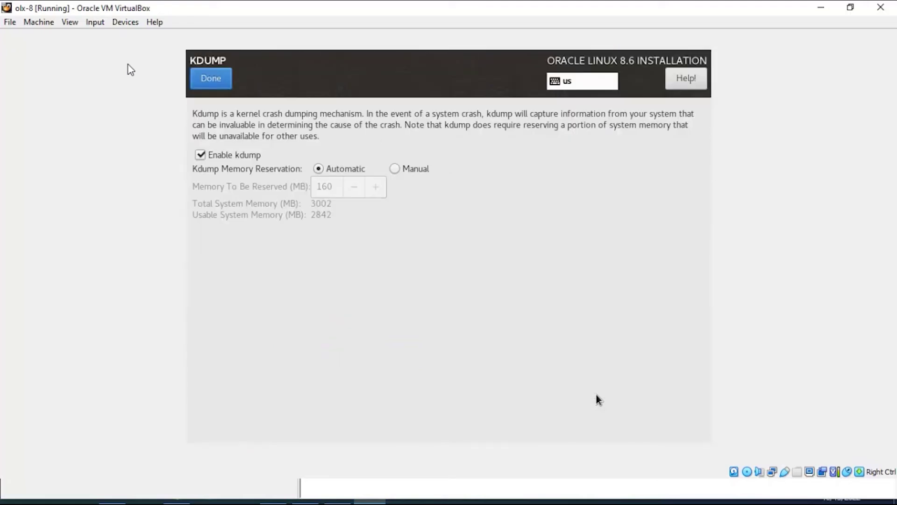
key("Tab")
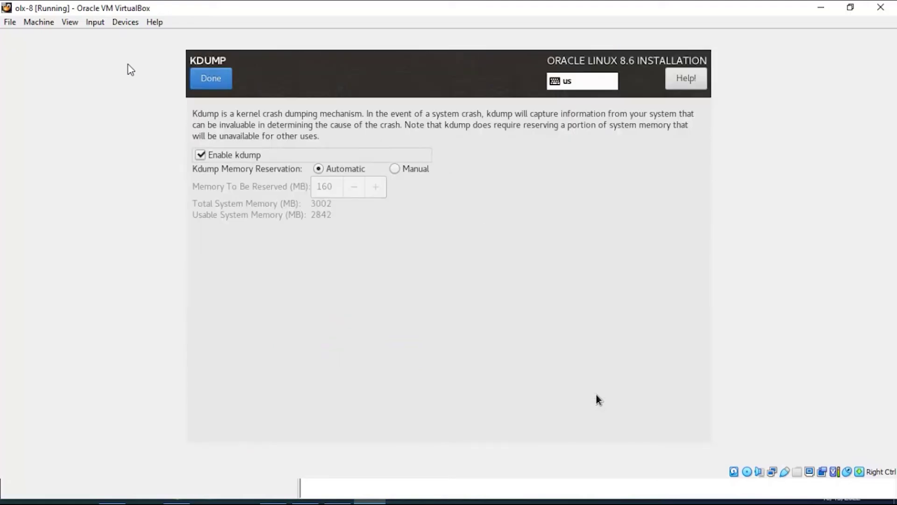
key("space")
key("Tab")
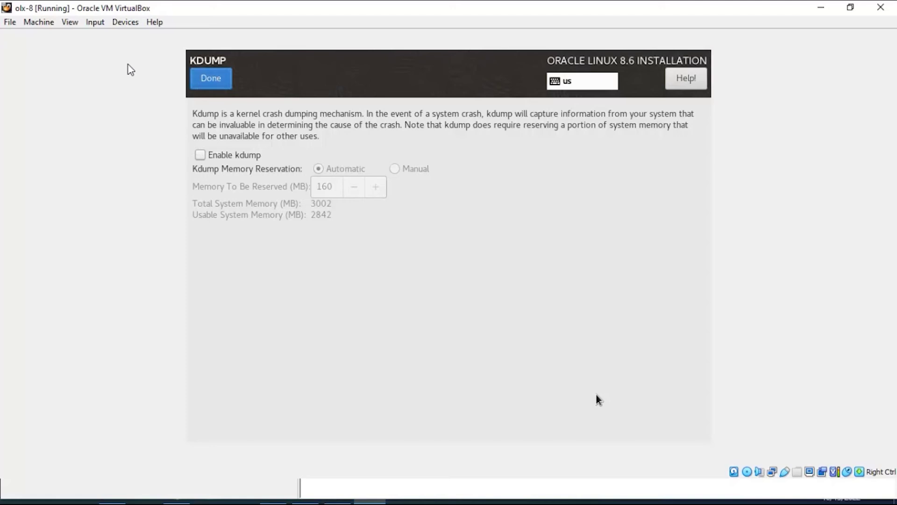
key("Return")
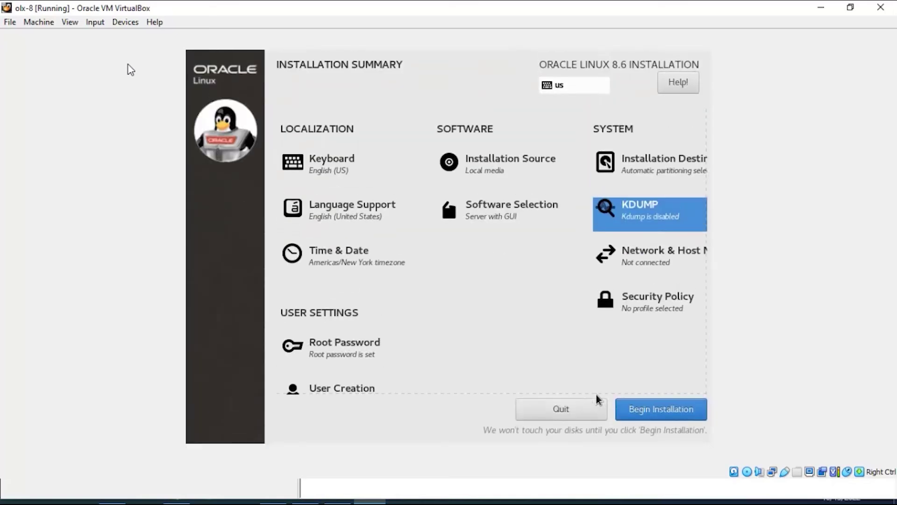
Begin the Oracle Linux 8.6 installation.
key("Tab")
key("Tab")
key("Tab")
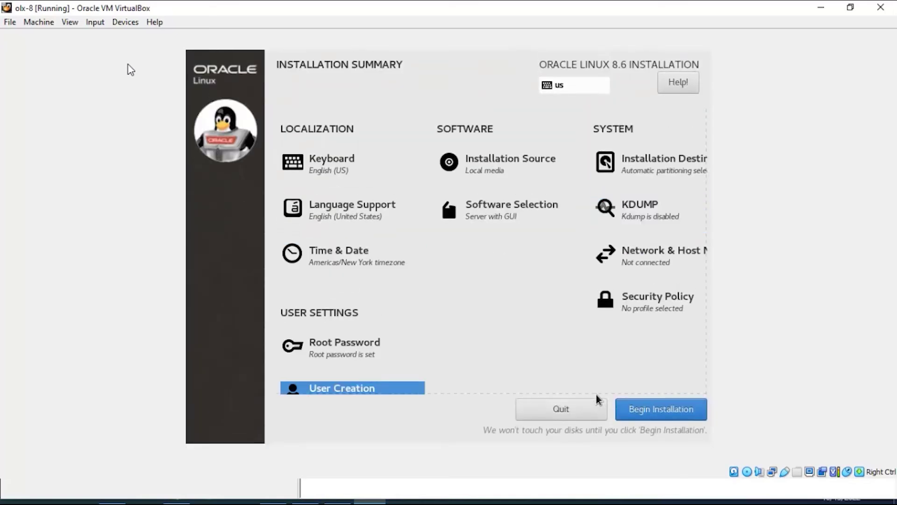
key("Tab")
key("Tab")
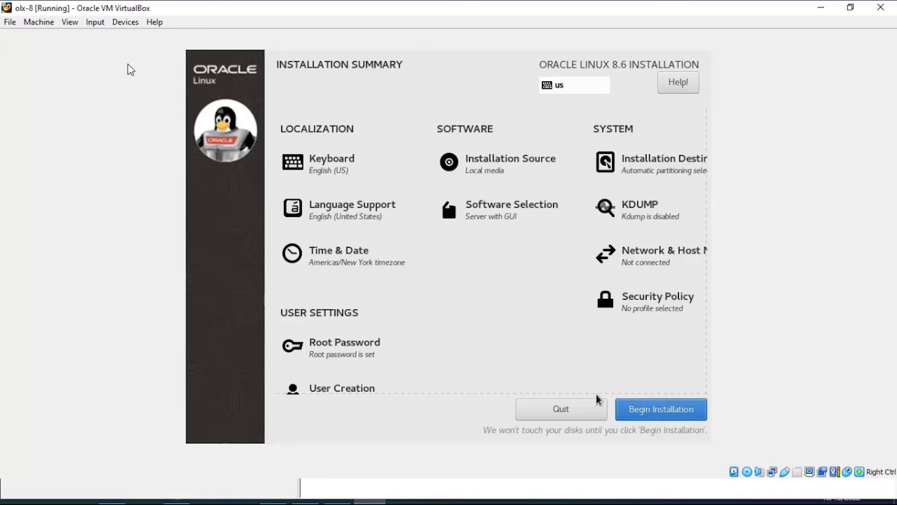
key("Return")
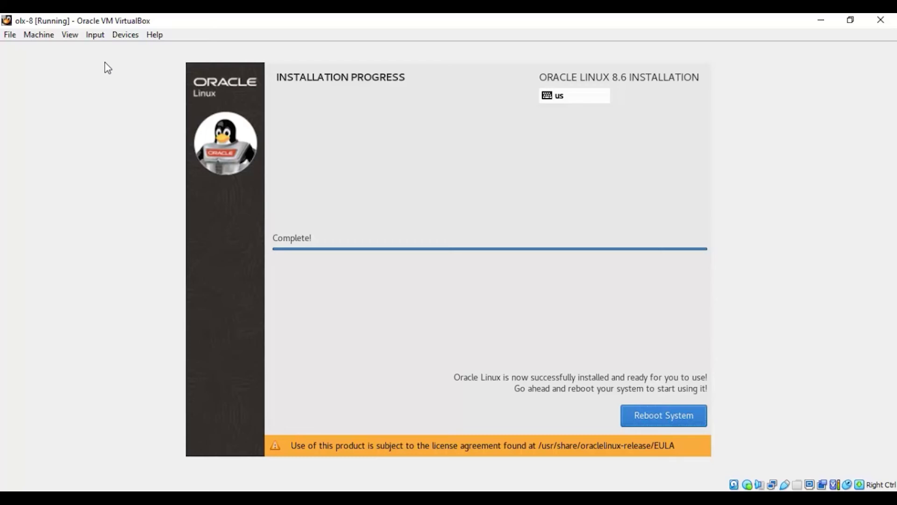
Reboot after installing and boot the default 4.18.0 Oracle Linux Server 8 kernel entry.
key("Return")
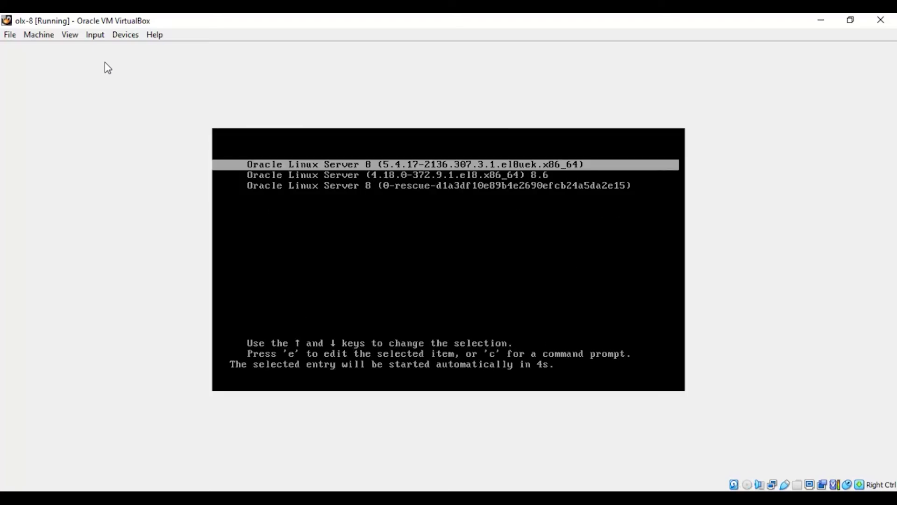
key("Down")
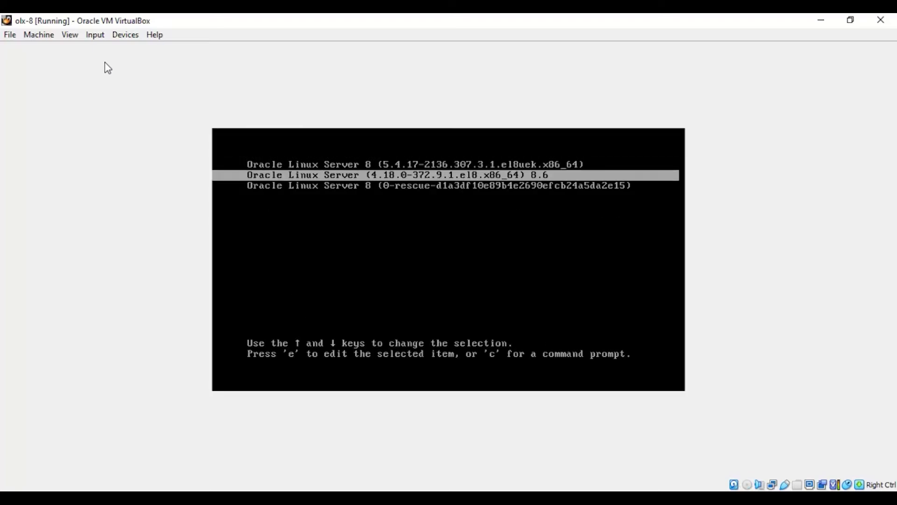
key("Up")
key("Down")
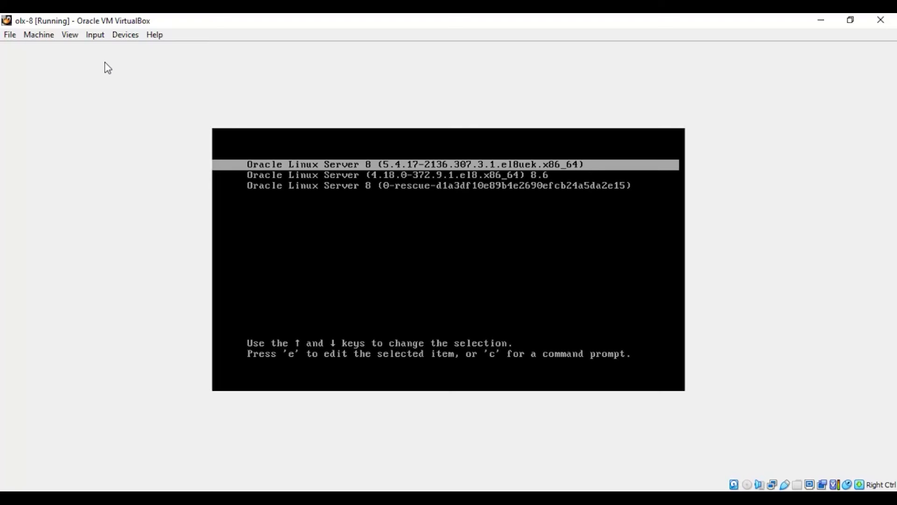
key("Return")
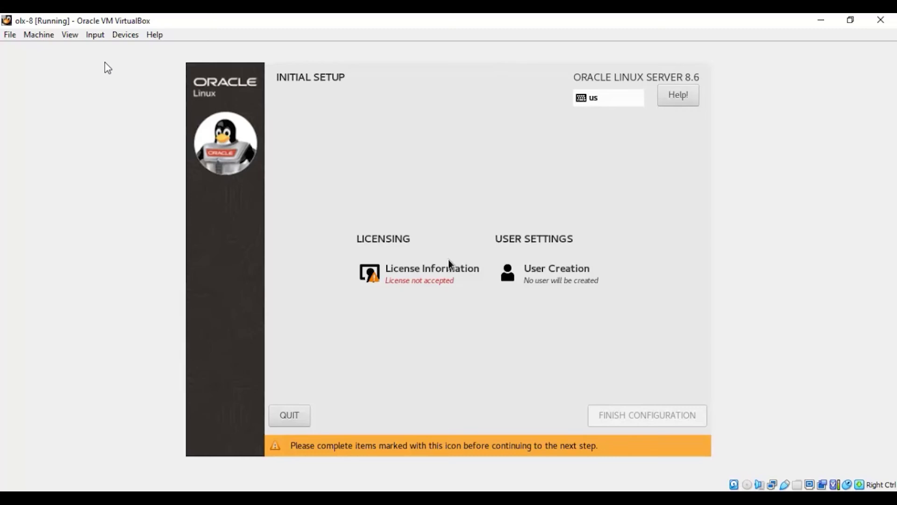
Tick 'I accept the license agreement' under License Information and close it.
key("Tab")
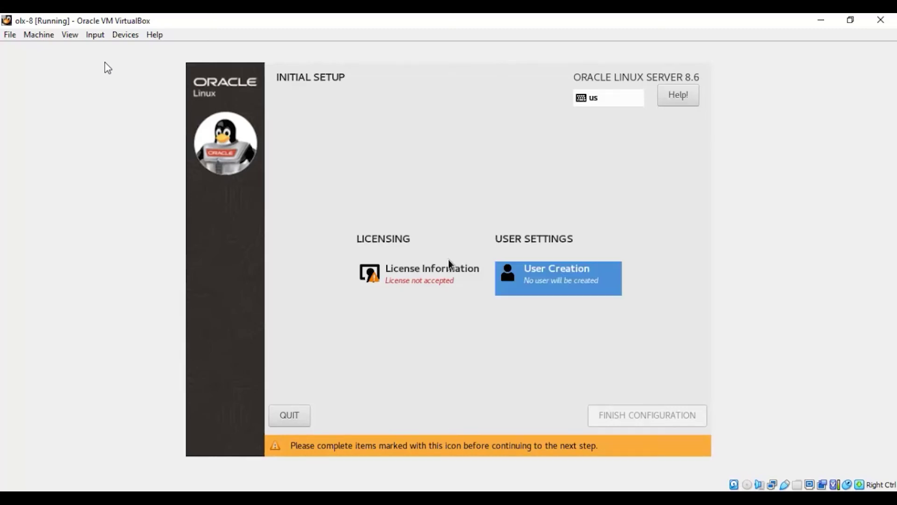
key("shift+Tab")
key("Return")
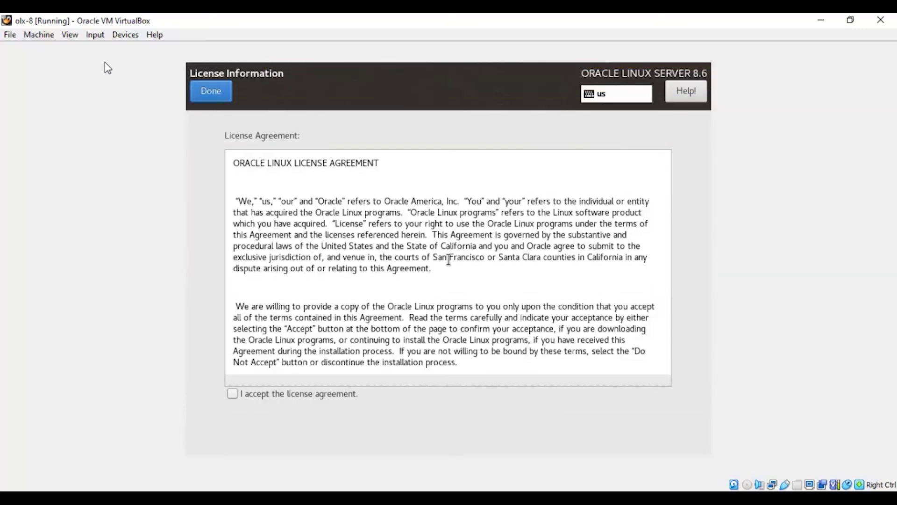
key("Tab")
key("space")
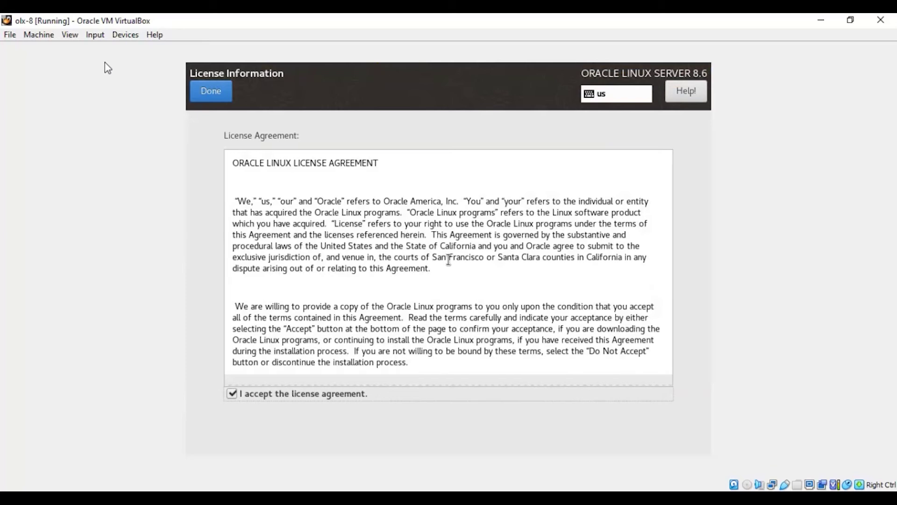
key("F12")
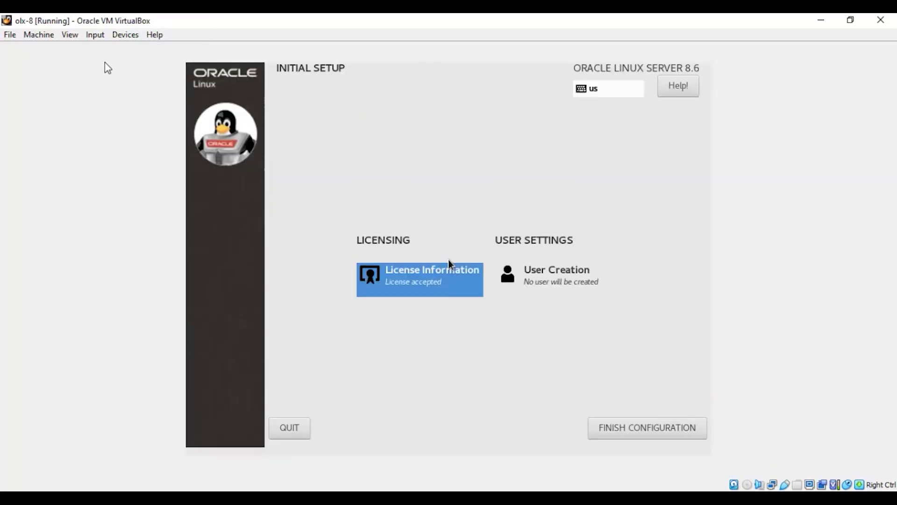
Finish the initial setup configuration.
key("Tab")
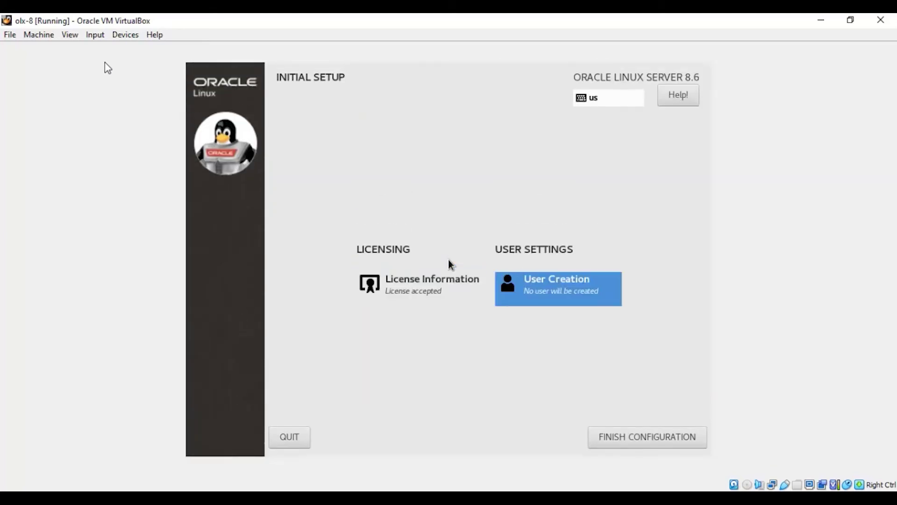
key("Tab")
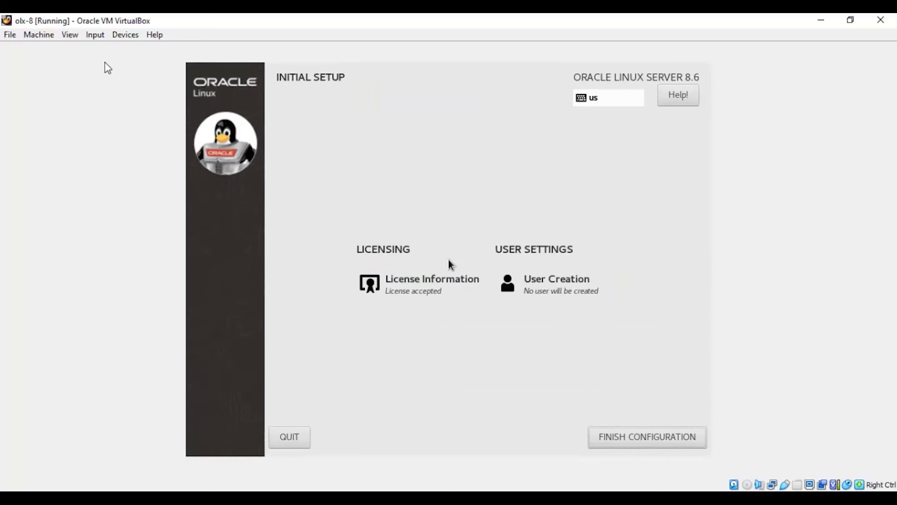
key("Return")
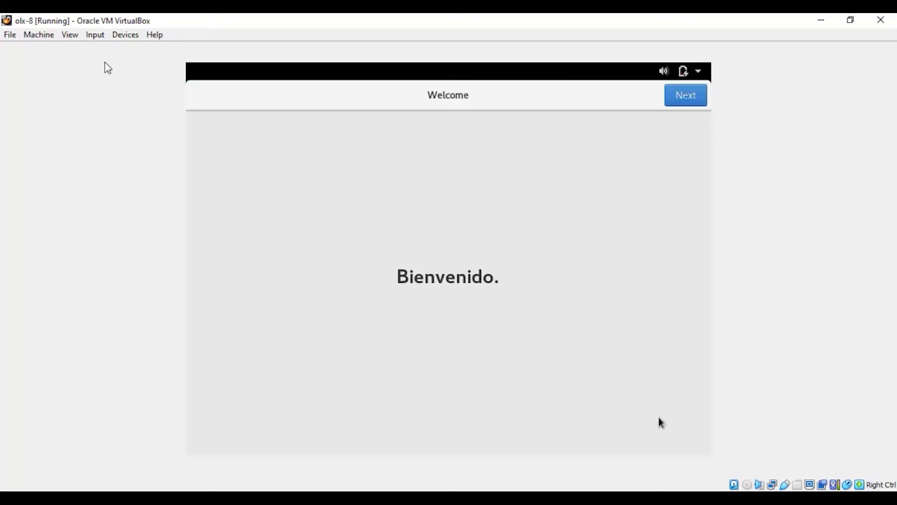
Skip past Welcome and Privacy and enter 'admin' as the account name.
key("Return")
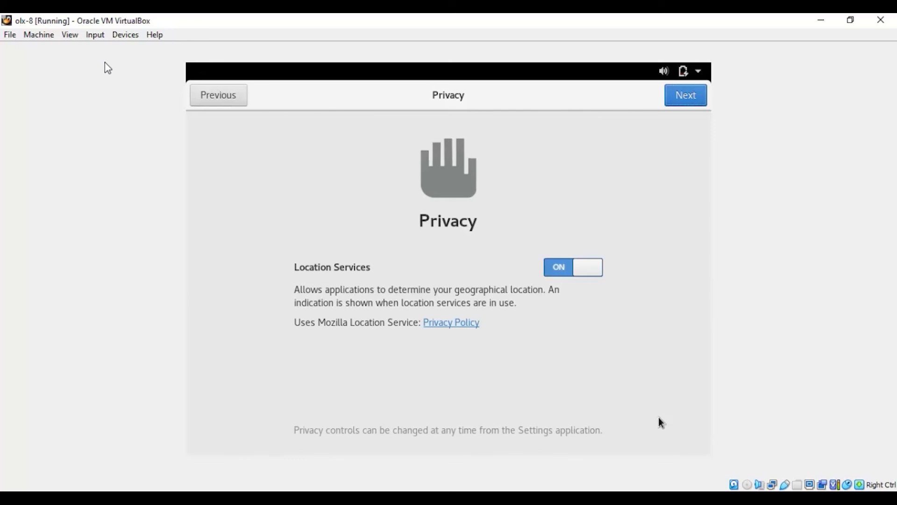
key("Return")
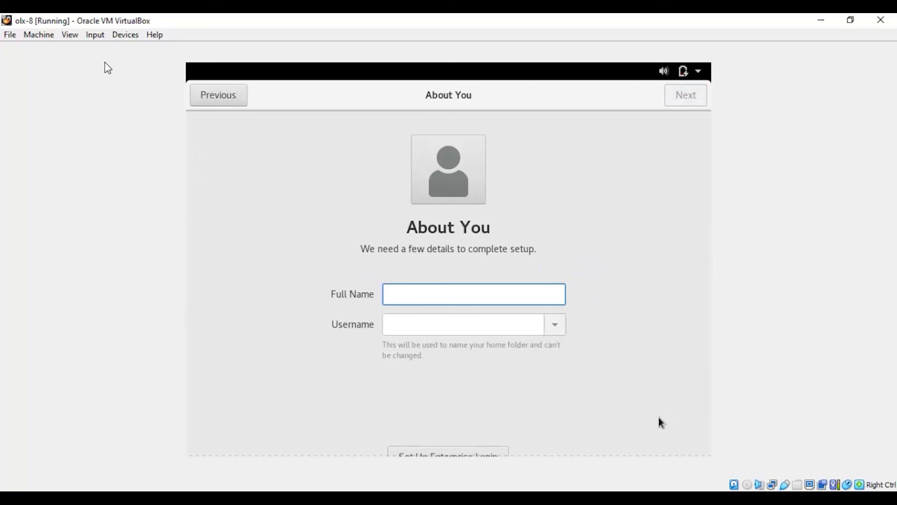
type("admin")
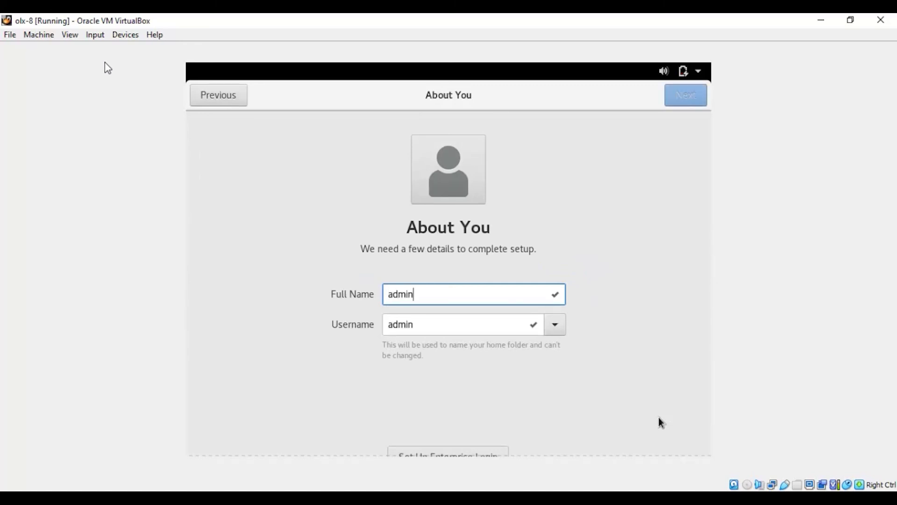
key("Tab")
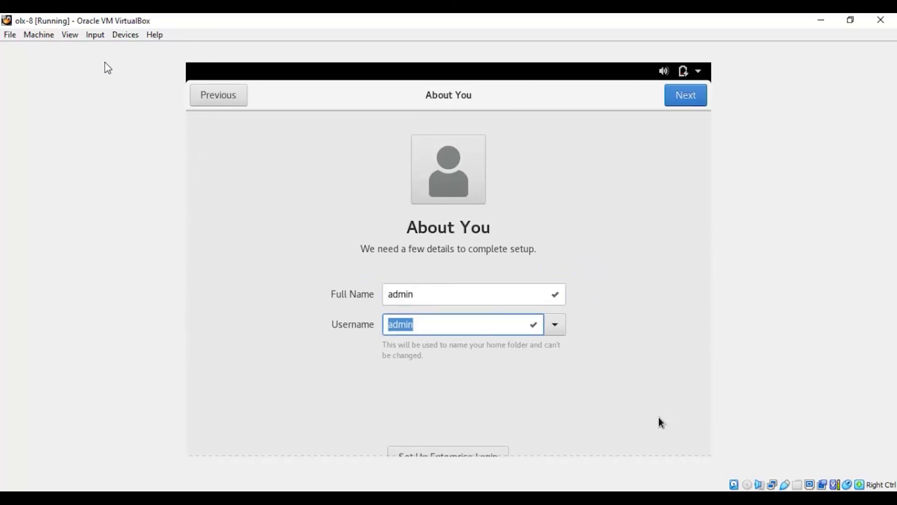
scroll(660, 422, "down", 1)
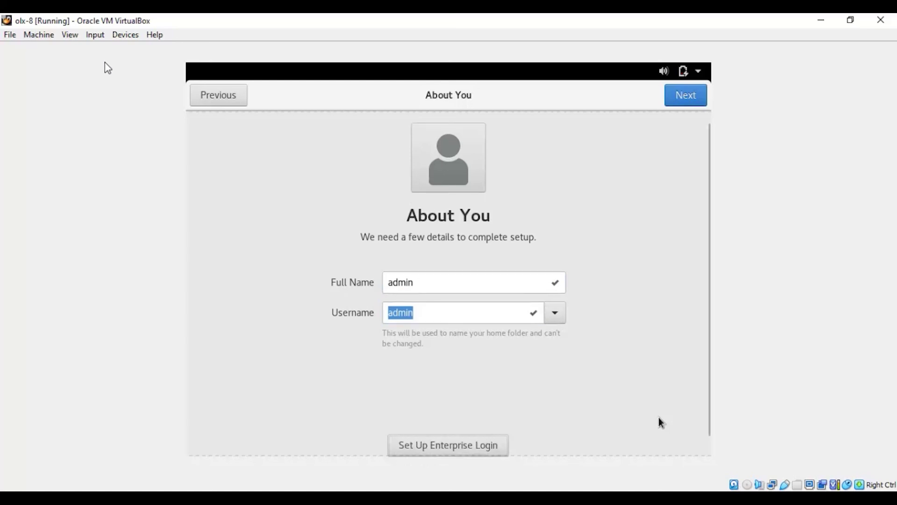
key("Return")
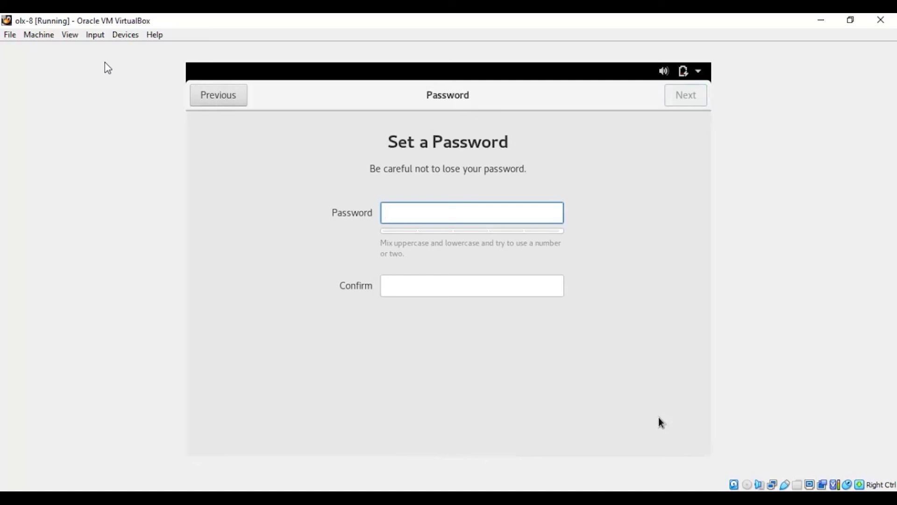
Enter and confirm the user's password, then continue to Ready to Go.
key("Tab")
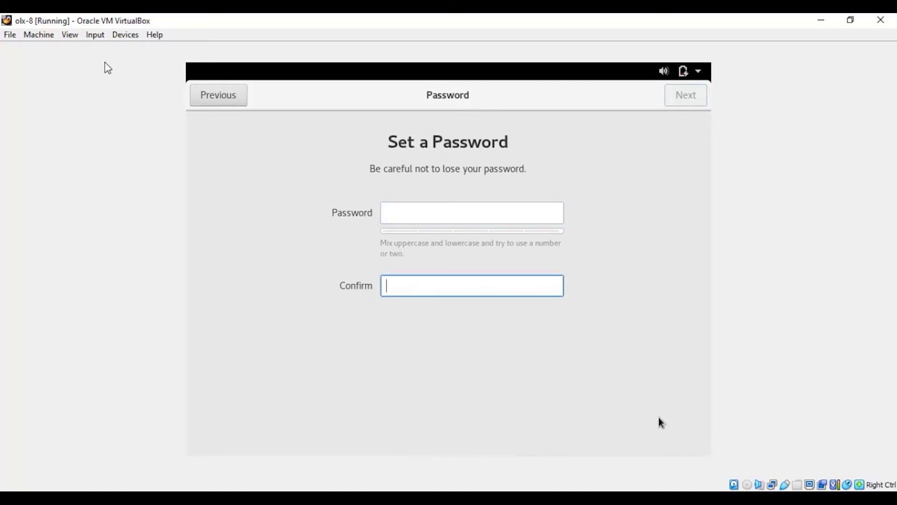
type("abc")
key("Tab")
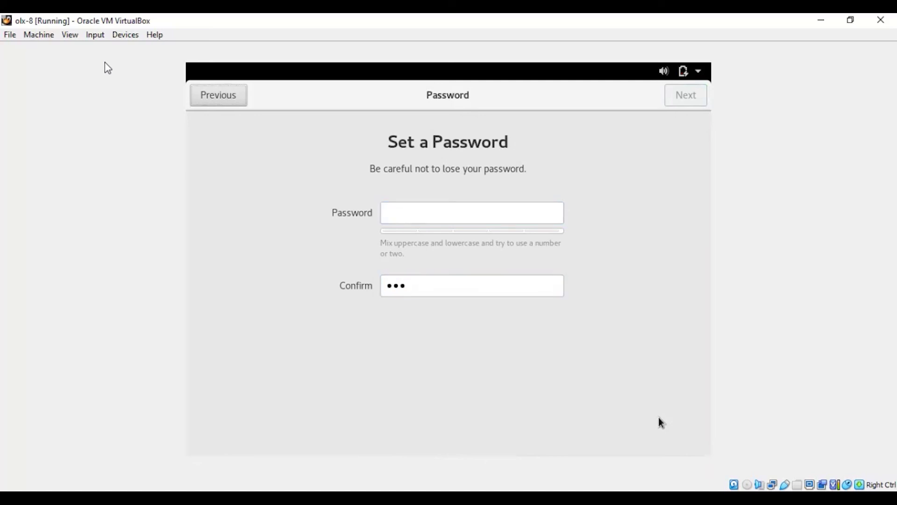
key("Tab")
type("abc")
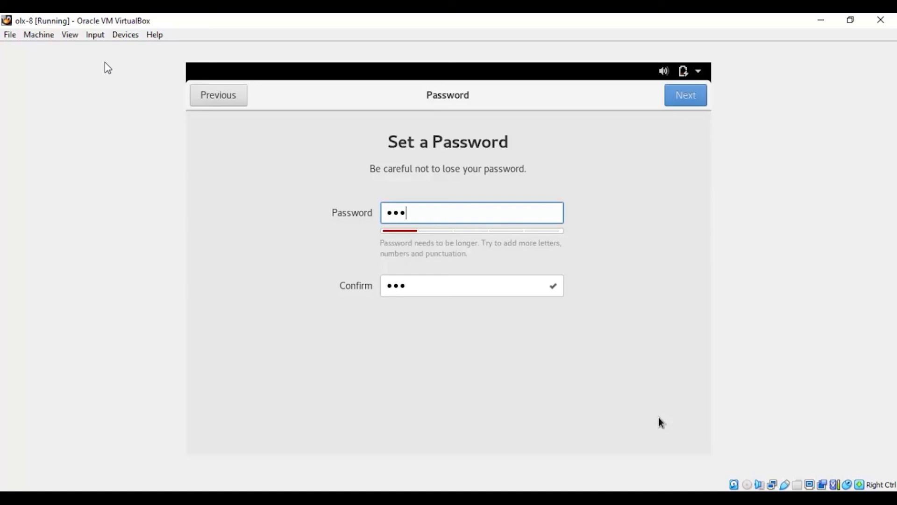
key("Tab")
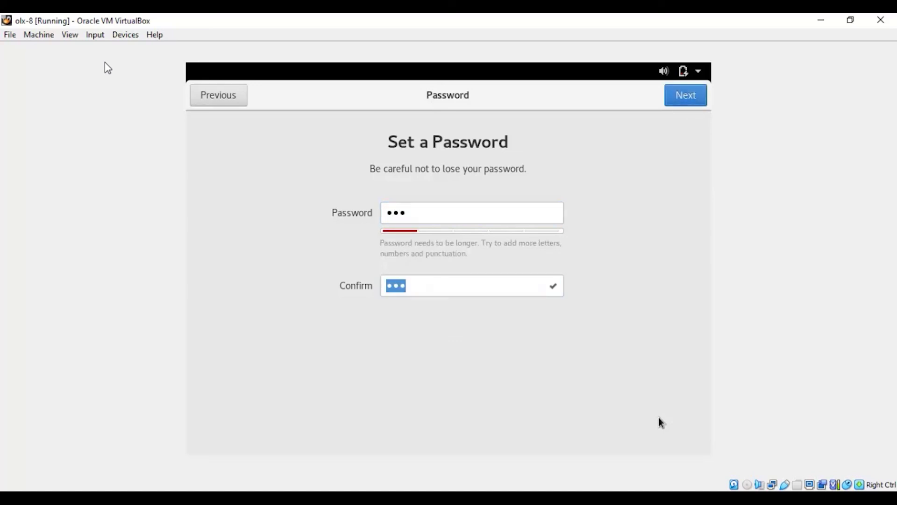
key("Return")
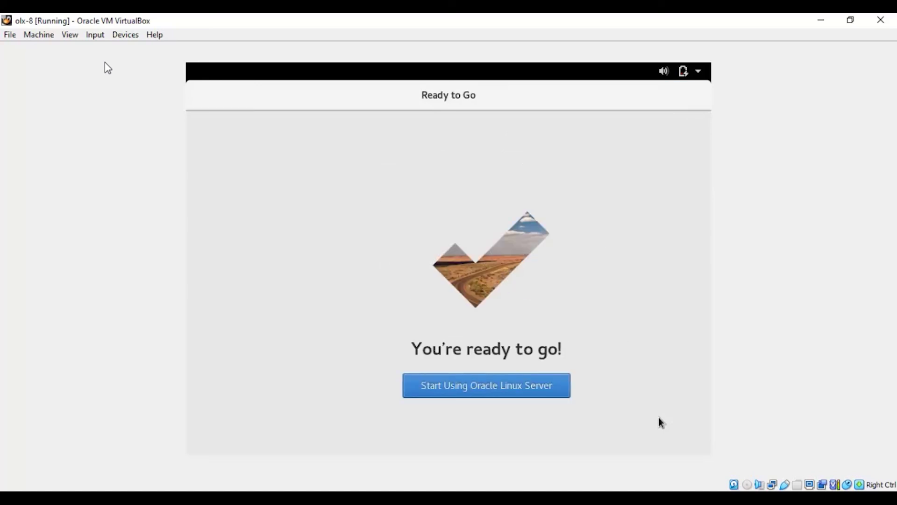
Start using Oracle Linux Server and reach the GNOME desktop with Getting Started help.
key("Return")
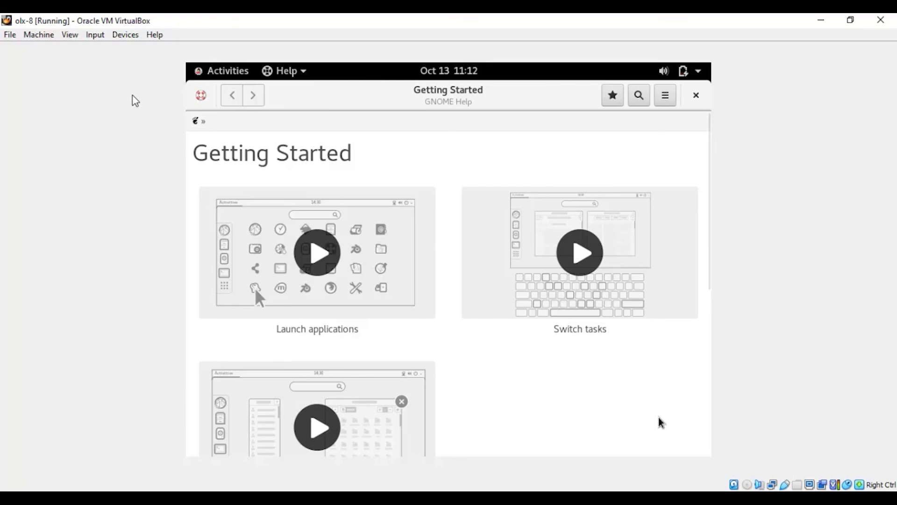
key("super")
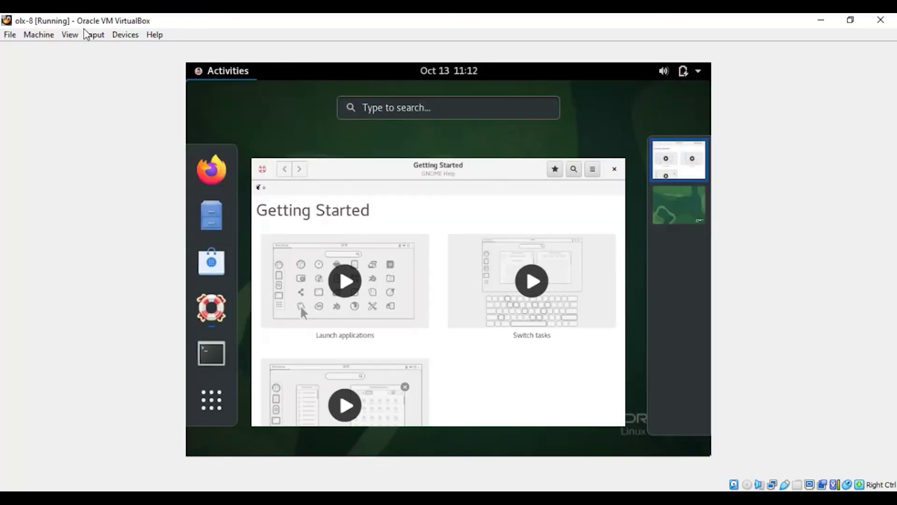
Launch Terminal via 'te' search, switch to root with su - root, list interfaces, and clear.
type("te")
key("Return")
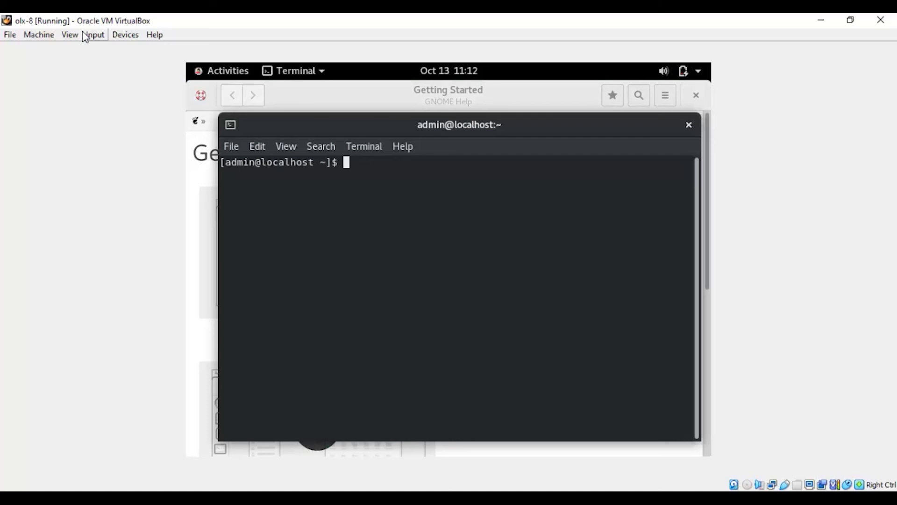
type("su - root")
key("Return")
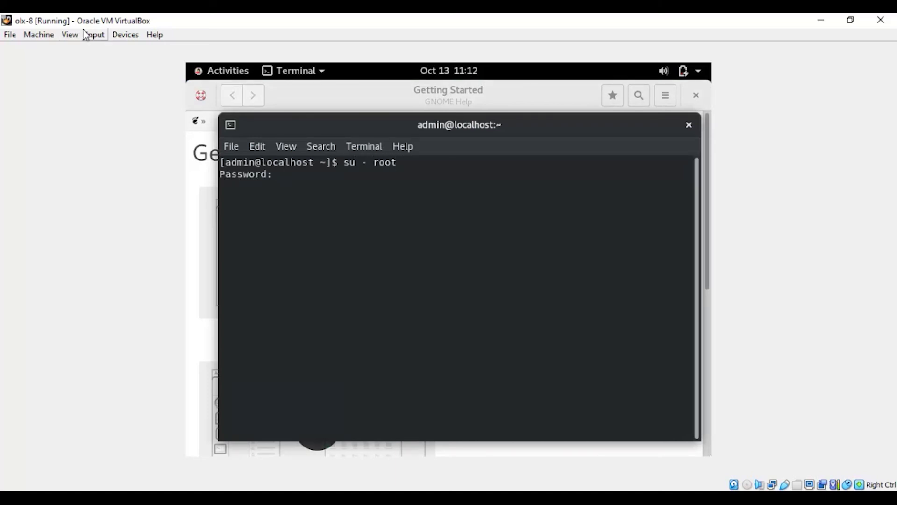
key("Return")
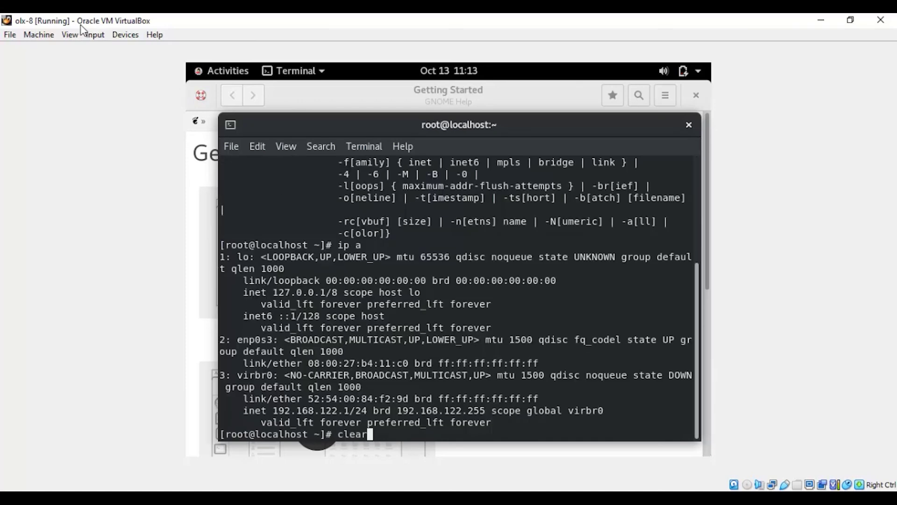
key("Return")
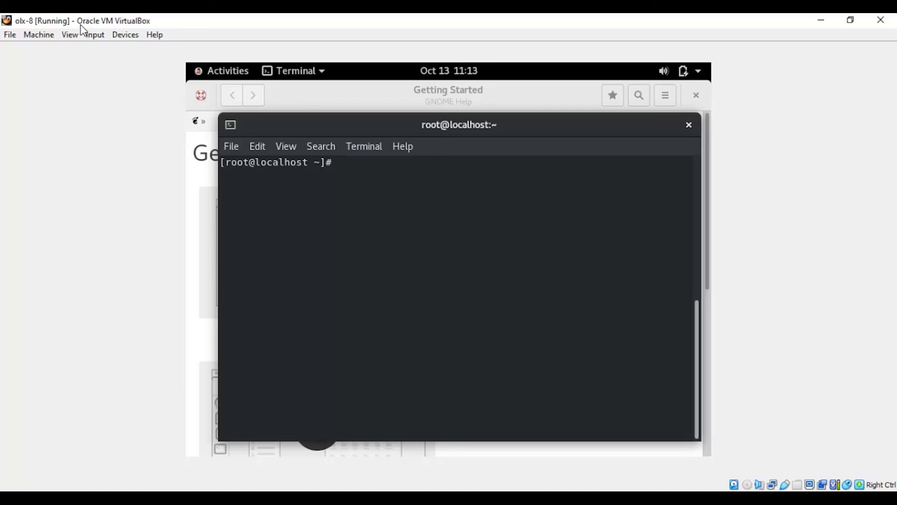